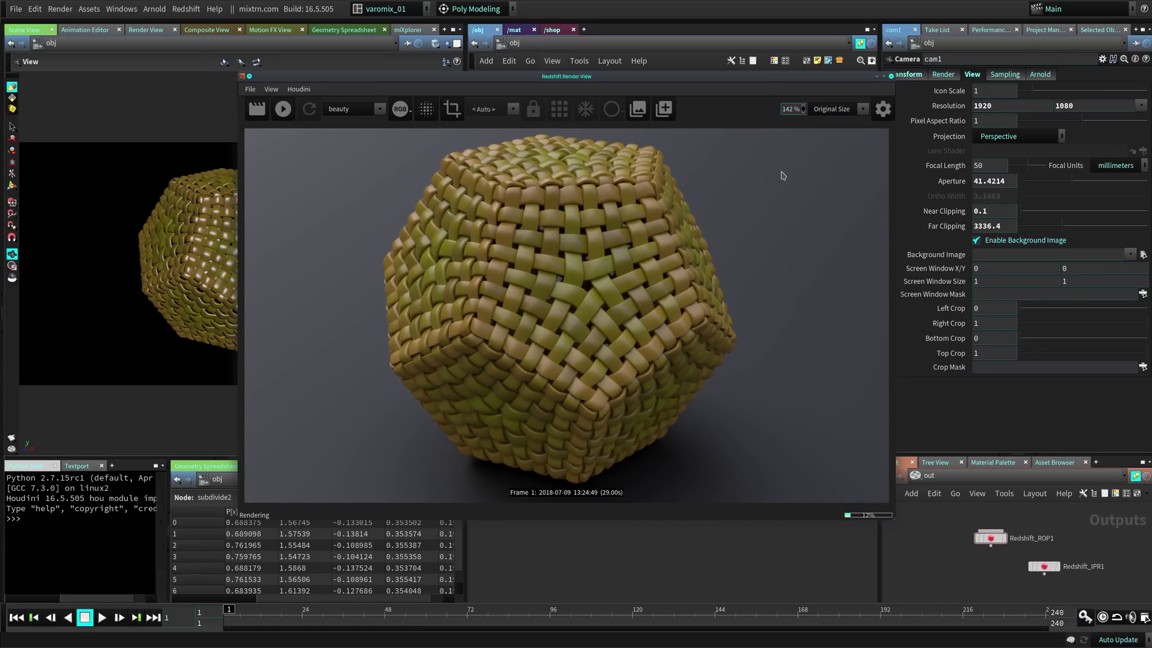
Close the Redshift render view and open the mesh object's node network
click(890, 77)
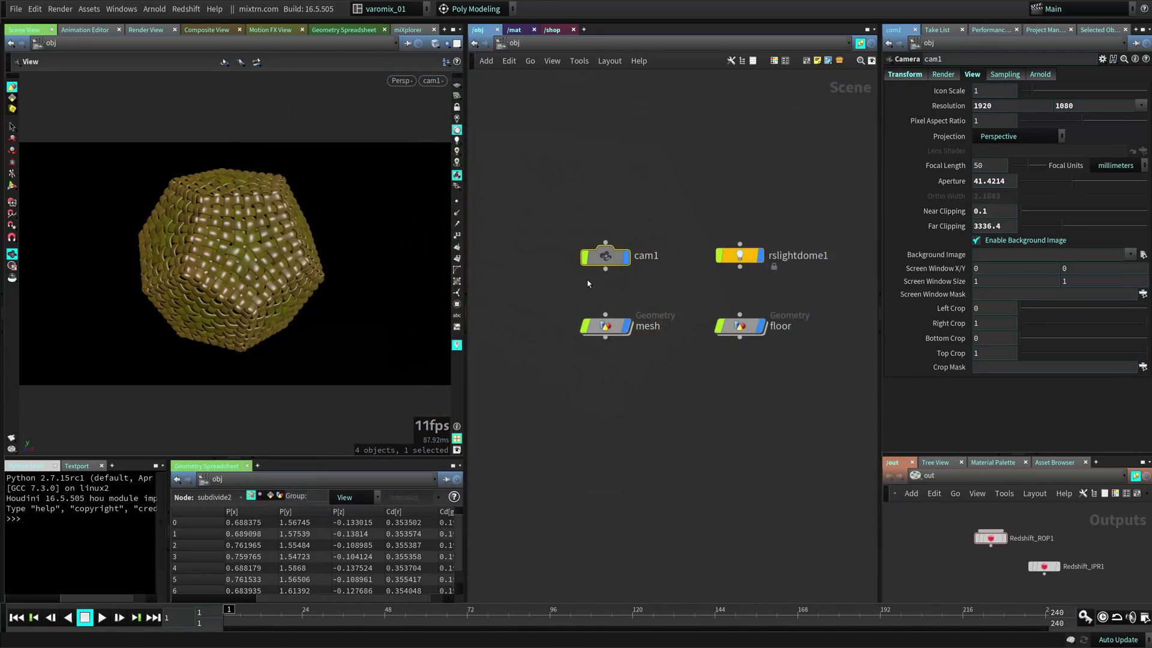
mouse_move(276, 285)
mouse_down()
mouse_move(316, 282)
mouse_move(293, 277)
mouse_up()
right_drag(293, 277, 384, 282)
drag(384, 283, 343, 292)
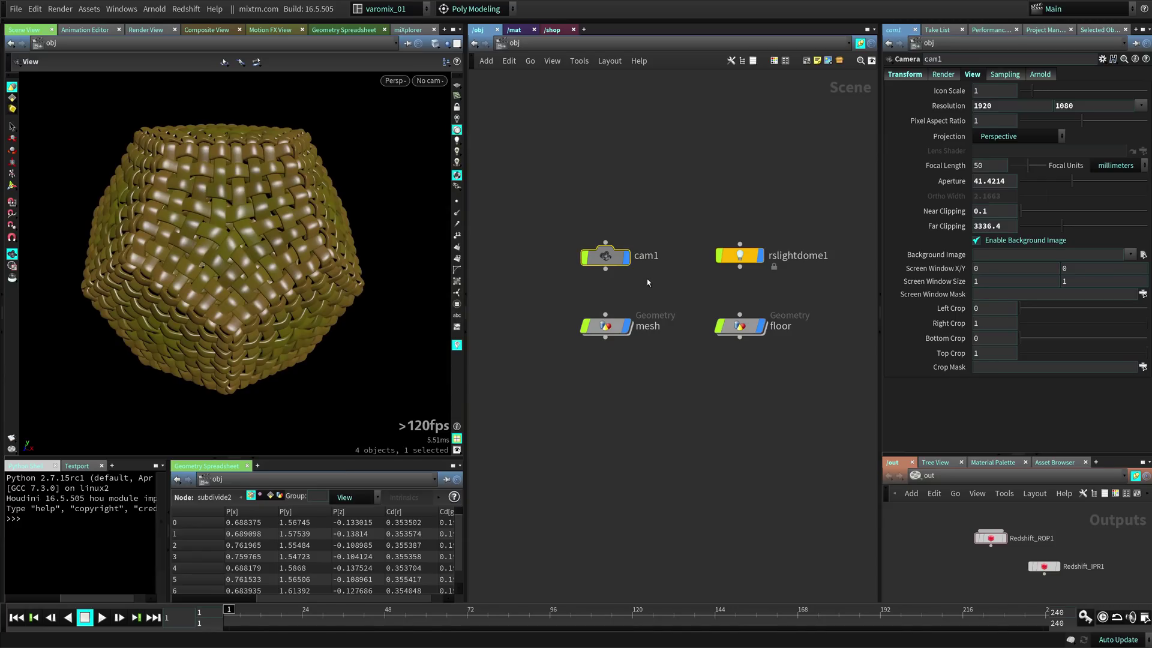
double_click(606, 325)
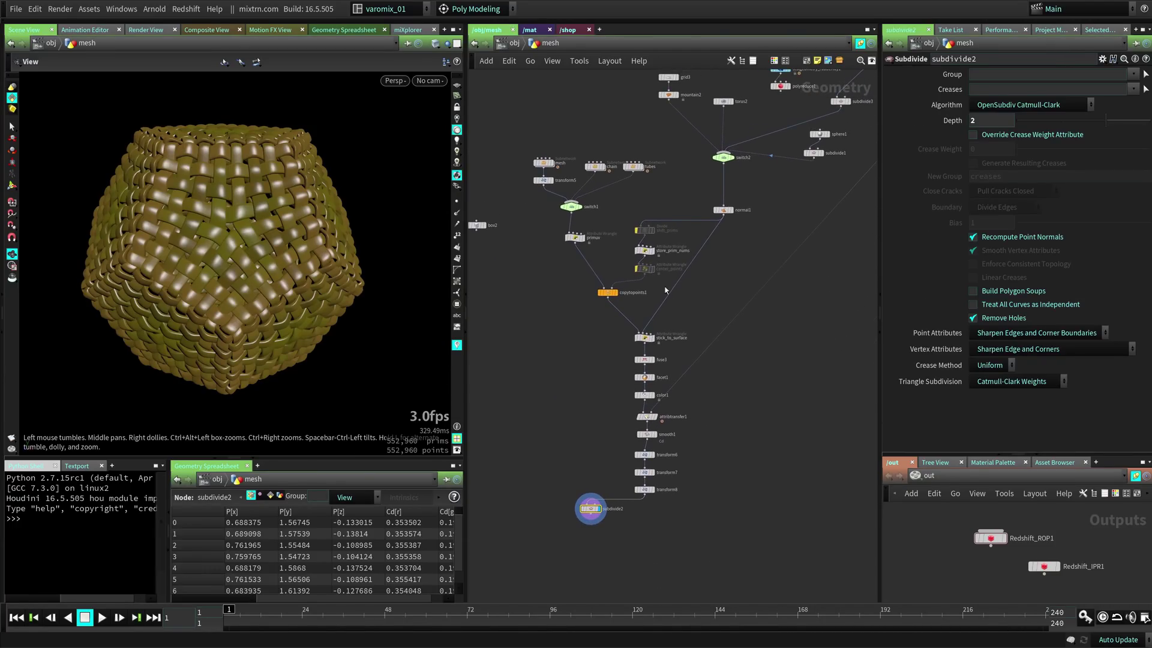
Set the depth of the subdivide3 node under the platonic solid to 1
middle_drag(726, 279, 727, 345)
drag(581, 405, 758, 272)
click(766, 275)
middle_drag(641, 276, 593, 279)
scroll(713, 265, up, 3)
middle_drag(730, 231, 648, 312)
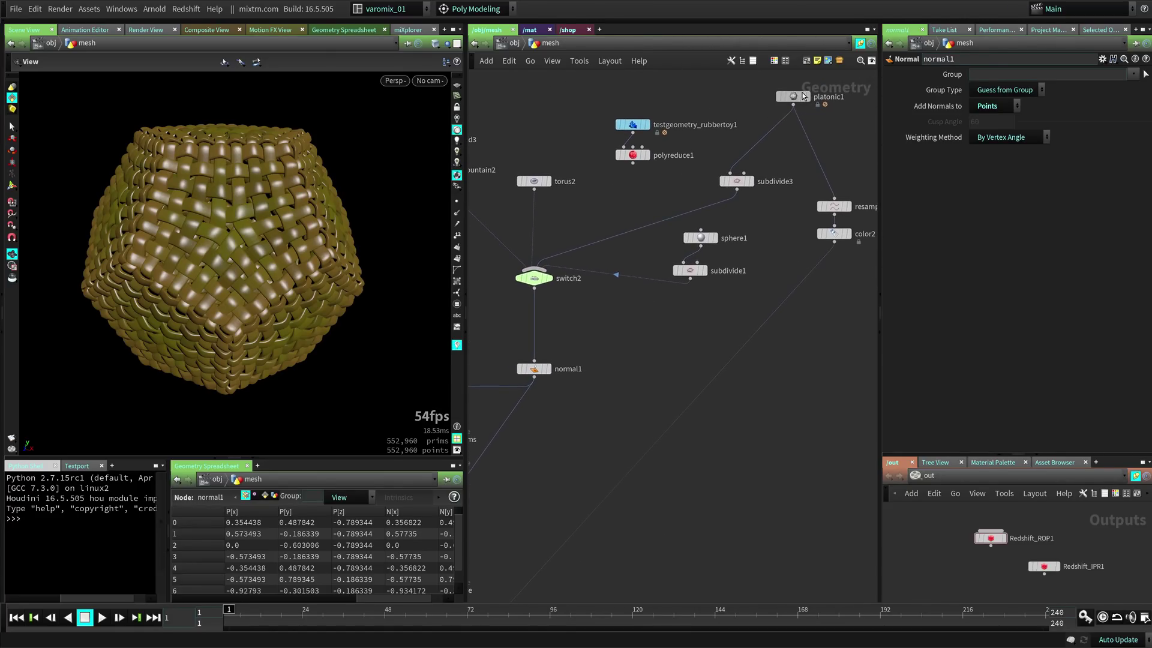
click(793, 100)
click(736, 181)
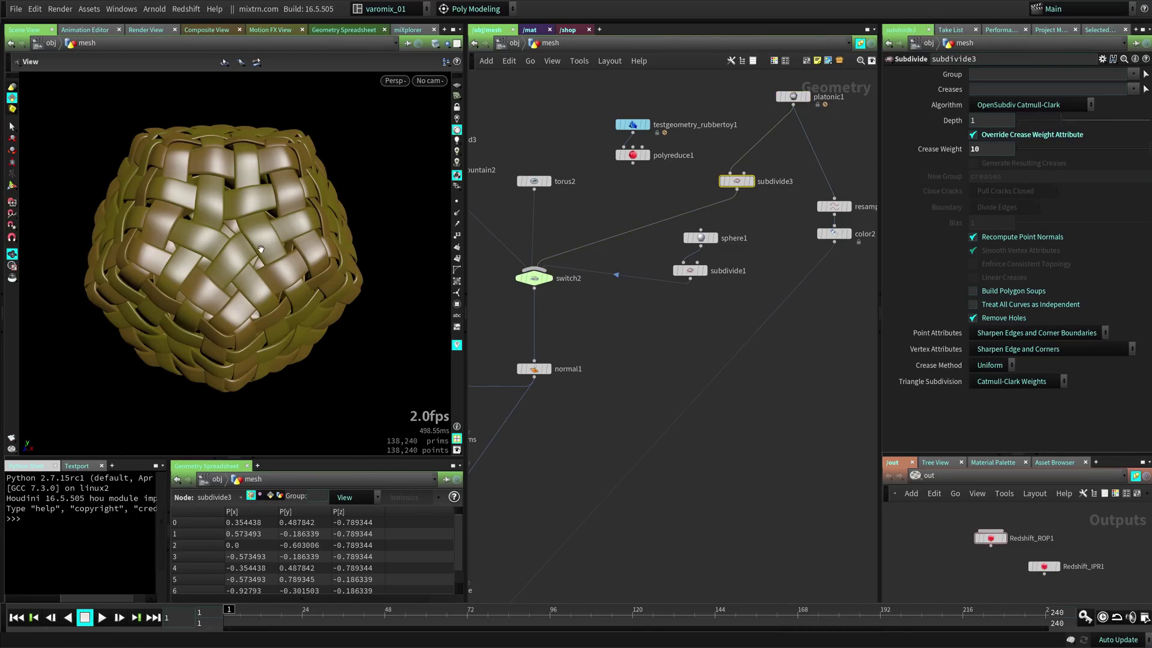
scroll(336, 288, down, 4)
drag(336, 287, 282, 284)
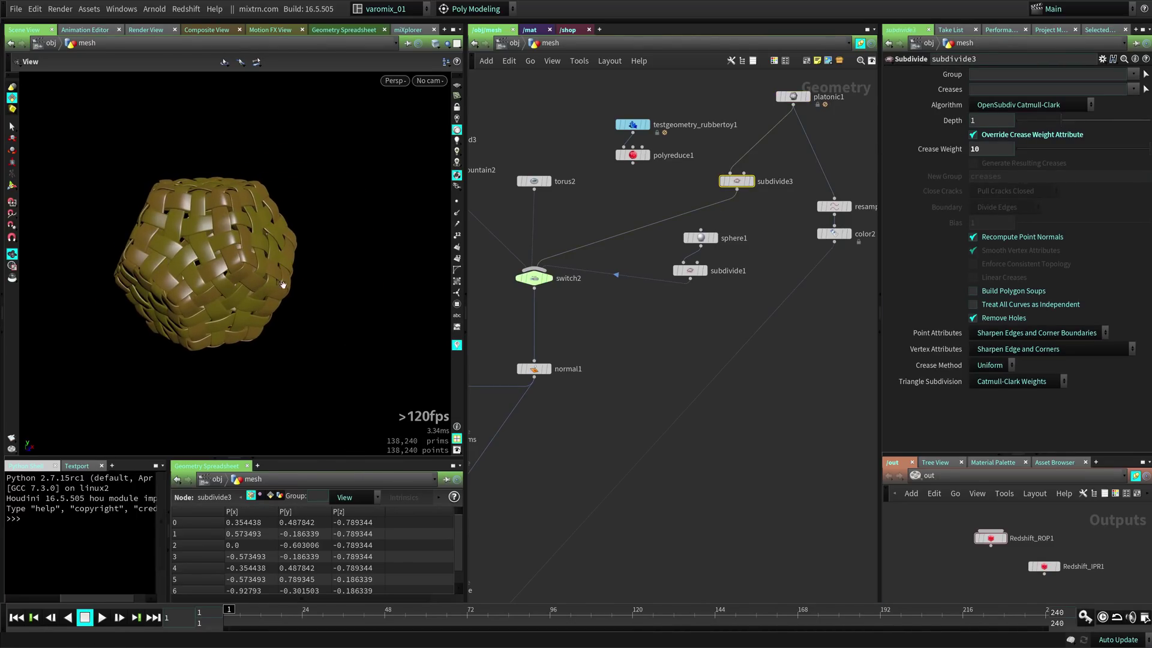
Display the output of subdivide3 as a shaded surface with wireframe
click(750, 181)
key(shift+w)
drag(202, 318, 282, 241)
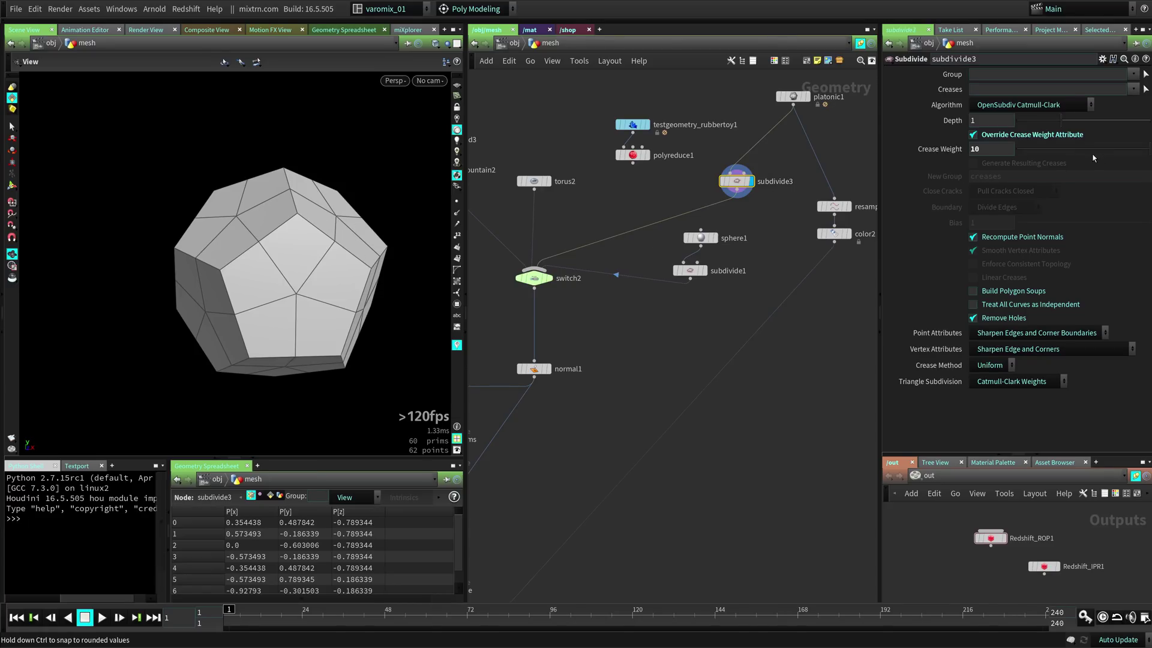
Set the subdivide3 depth to 0 and display the result of the stick_to_surface wrangle
drag(1048, 123, 1025, 123)
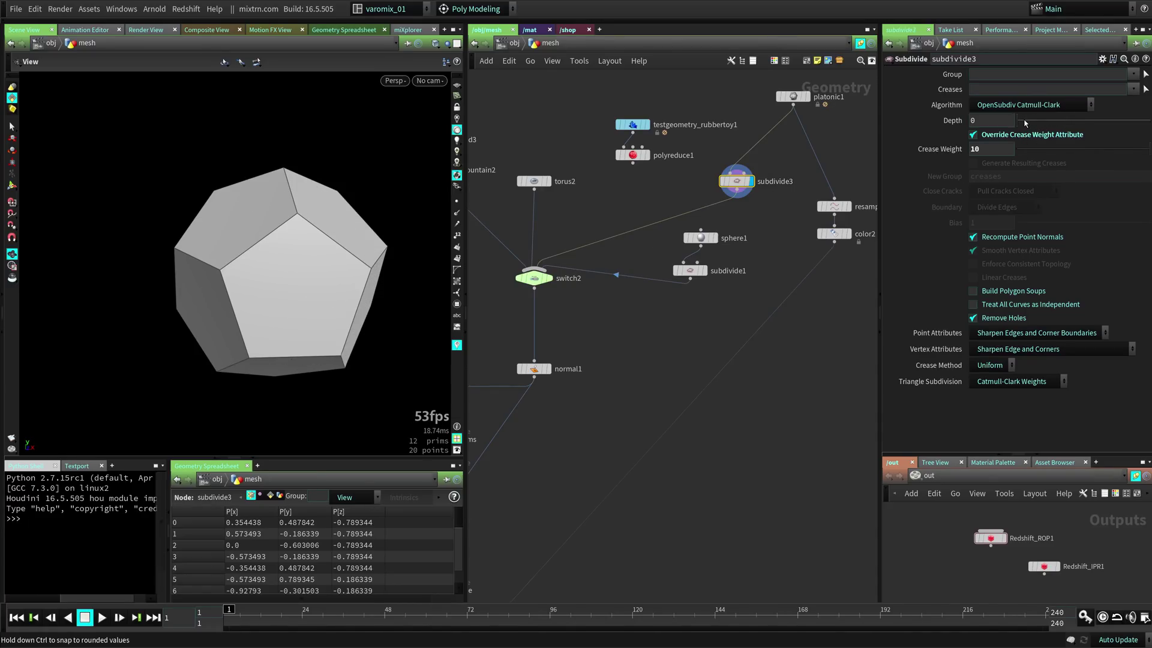
middle_drag(616, 334, 846, 172)
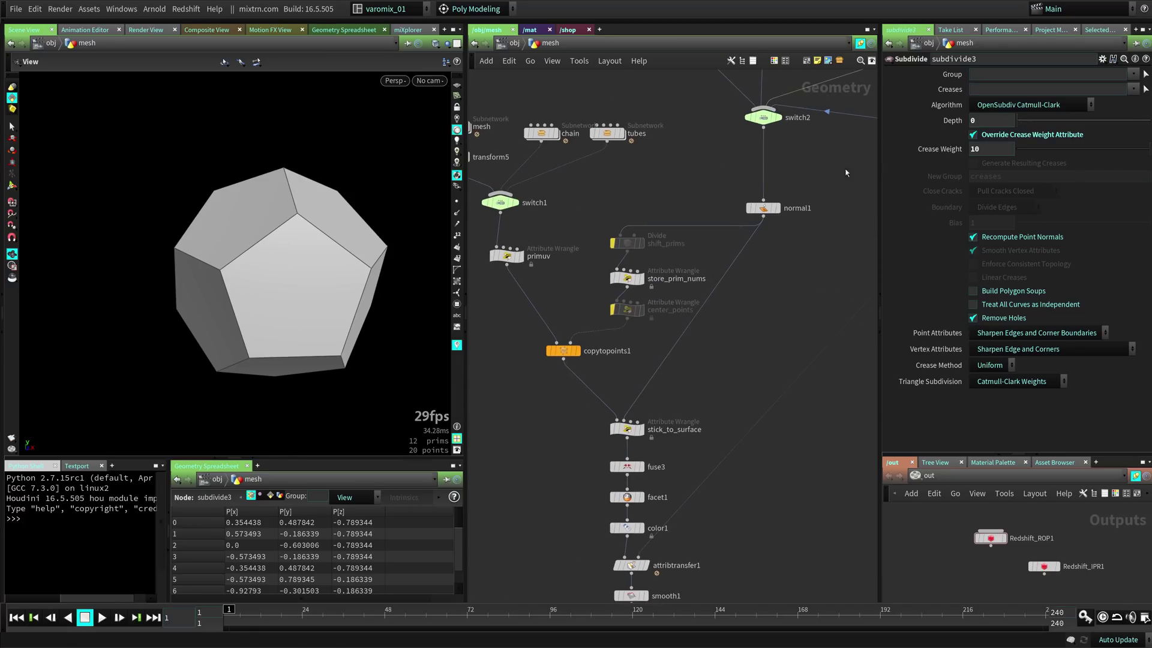
middle_drag(778, 371, 757, 167)
click(624, 223)
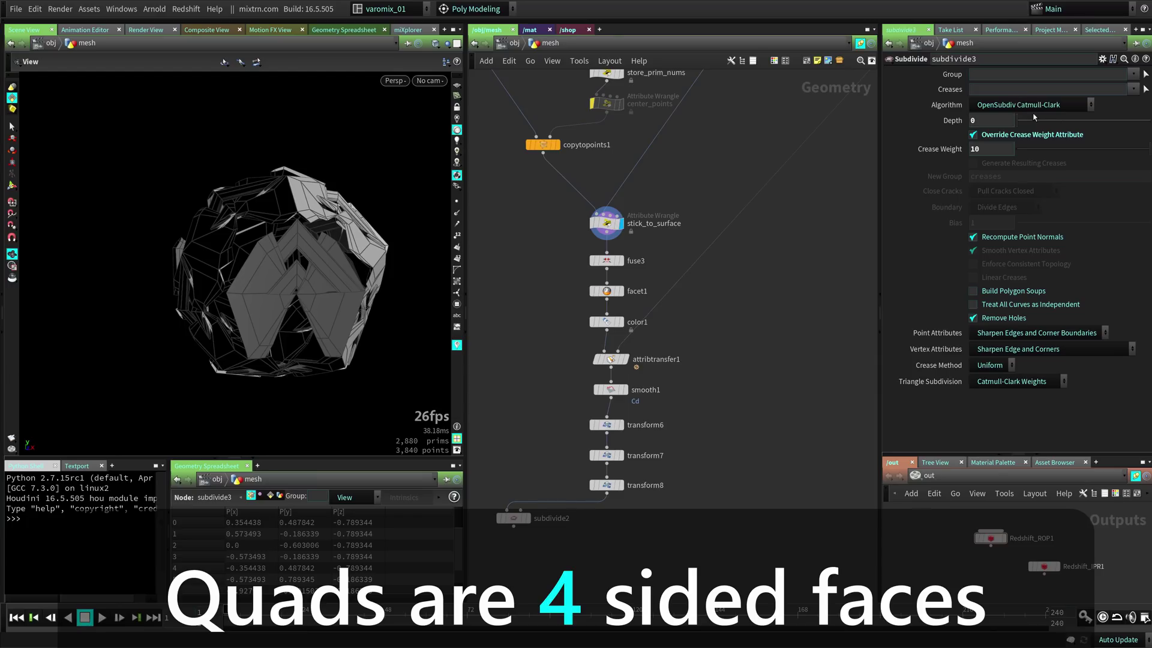
Set the subdivide3 depth to 1 and display the facet1 result
drag(1034, 117, 1045, 117)
drag(296, 258, 336, 300)
right_drag(336, 288, 288, 264)
drag(288, 264, 377, 290)
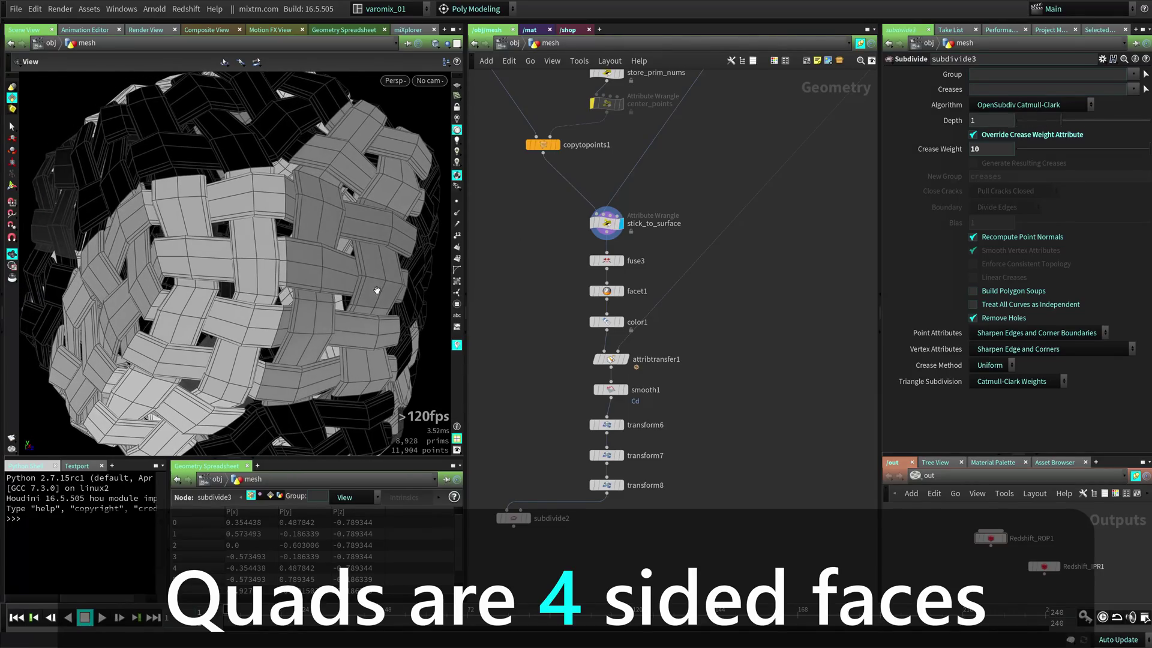
scroll(376, 290, down, 4)
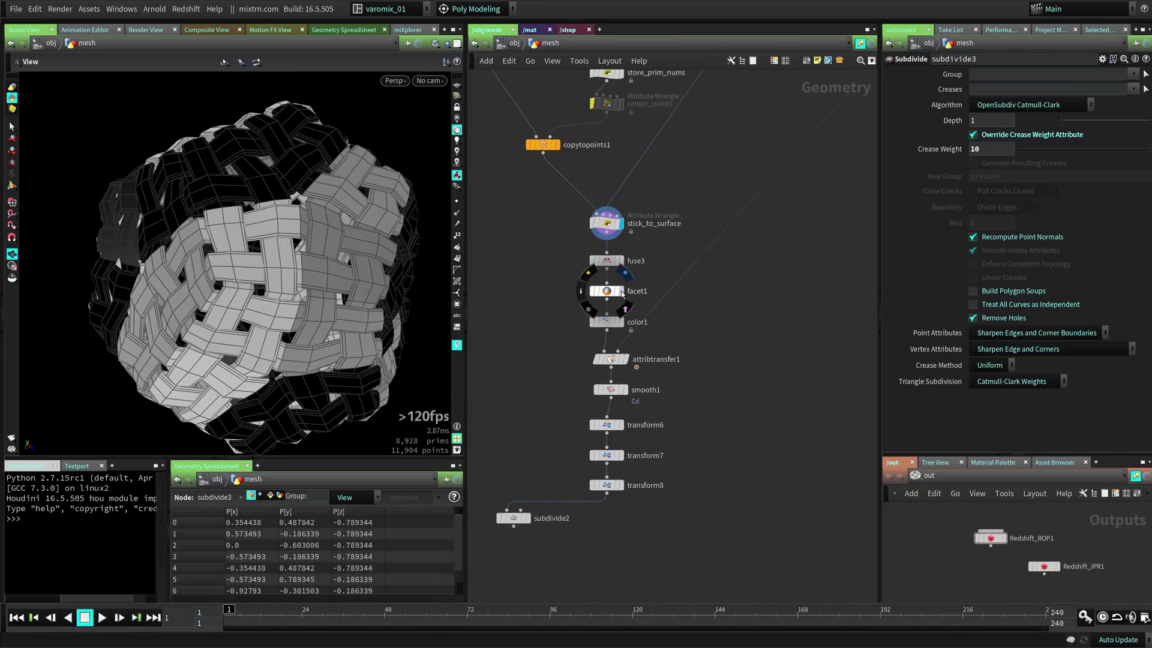
click(622, 293)
mouse_move(318, 285)
mouse_down()
mouse_move(382, 258)
mouse_move(235, 272)
mouse_up()
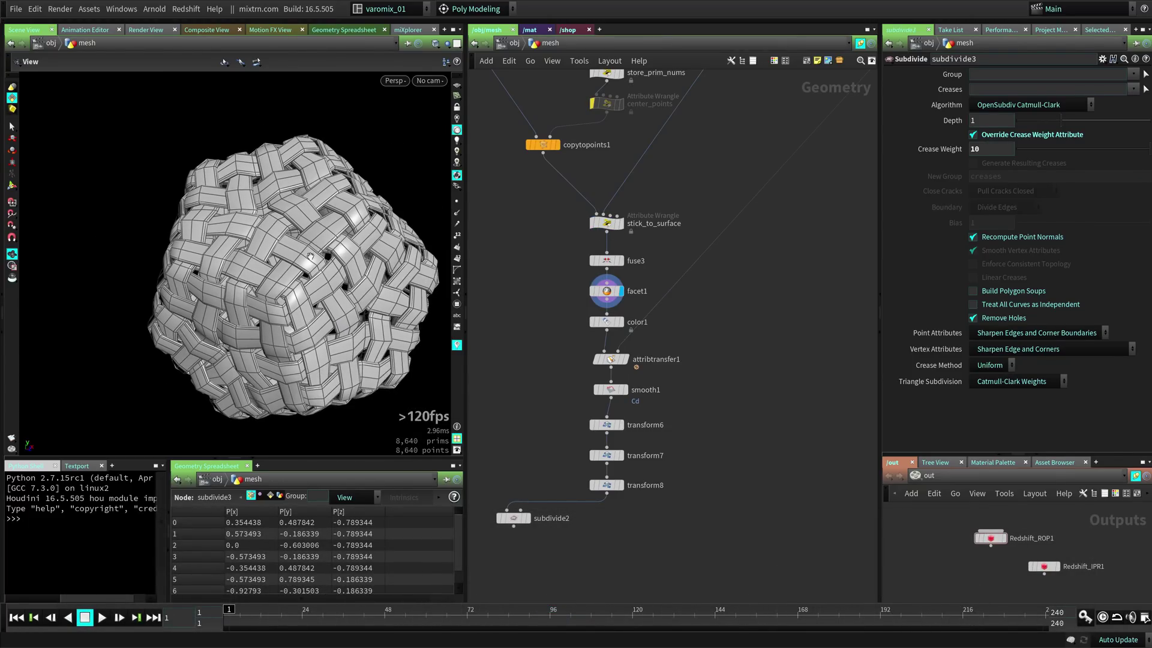
Display the output of switch1 and examine the woven tile from several angles
middle_drag(516, 244, 605, 364)
middle_drag(558, 291, 513, 360)
click(539, 187)
drag(272, 281, 258, 161)
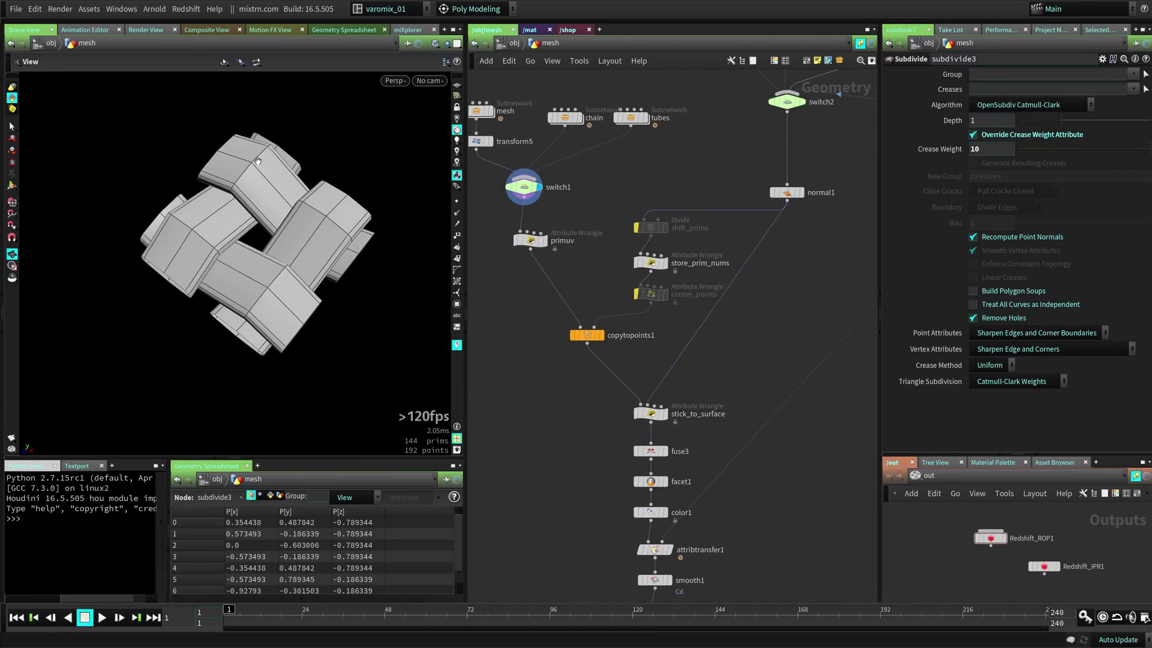
drag(263, 258, 291, 252)
Set switch1's select input to 1 and to 2 to view the chain and tubes tiles
click(523, 187)
click(1029, 75)
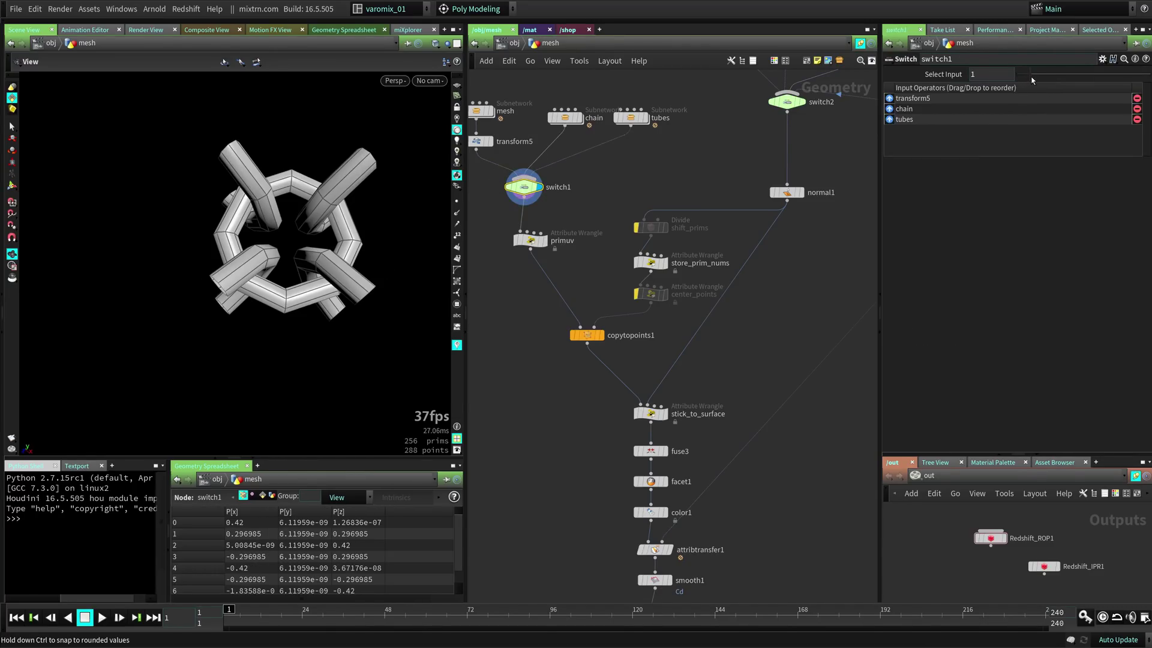
drag(295, 348, 403, 270)
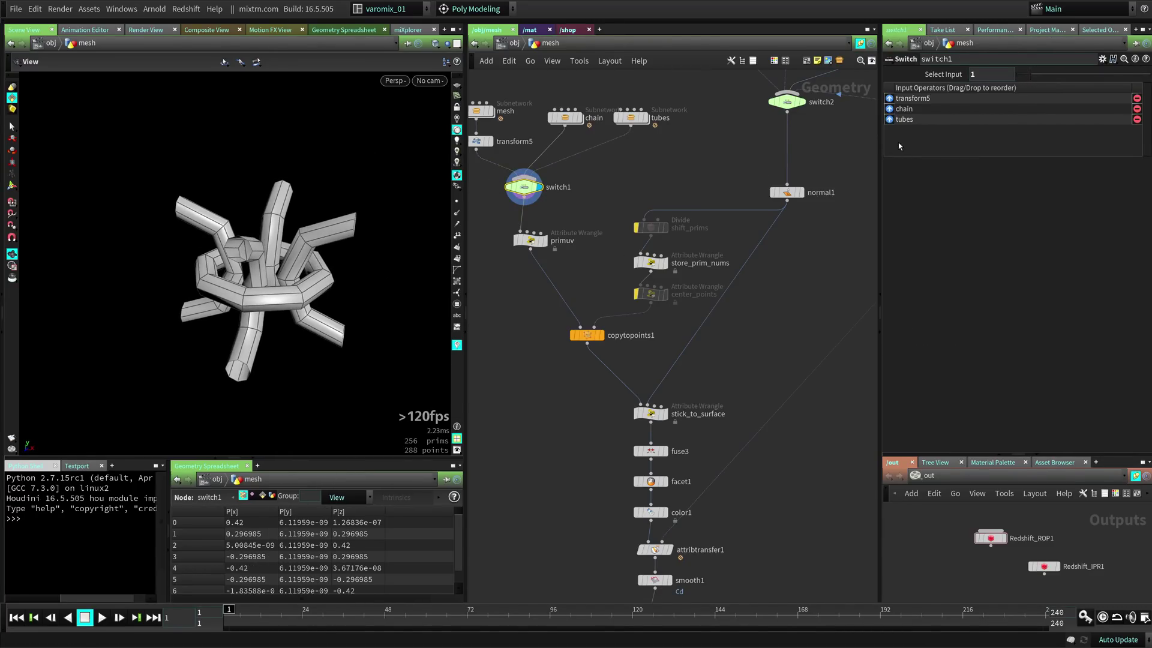
drag(1032, 73, 1049, 76)
drag(221, 350, 363, 231)
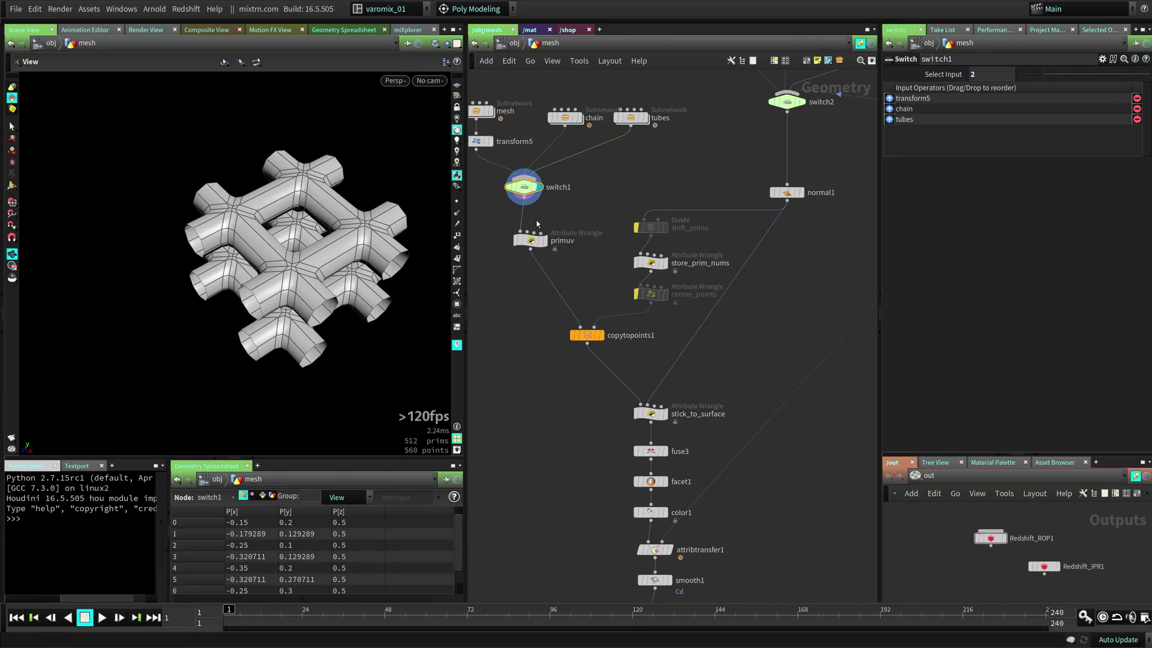
Display the switch2 base surface and the facet1 result to examine the tubes pattern on the solid
middle_drag(768, 147, 698, 246)
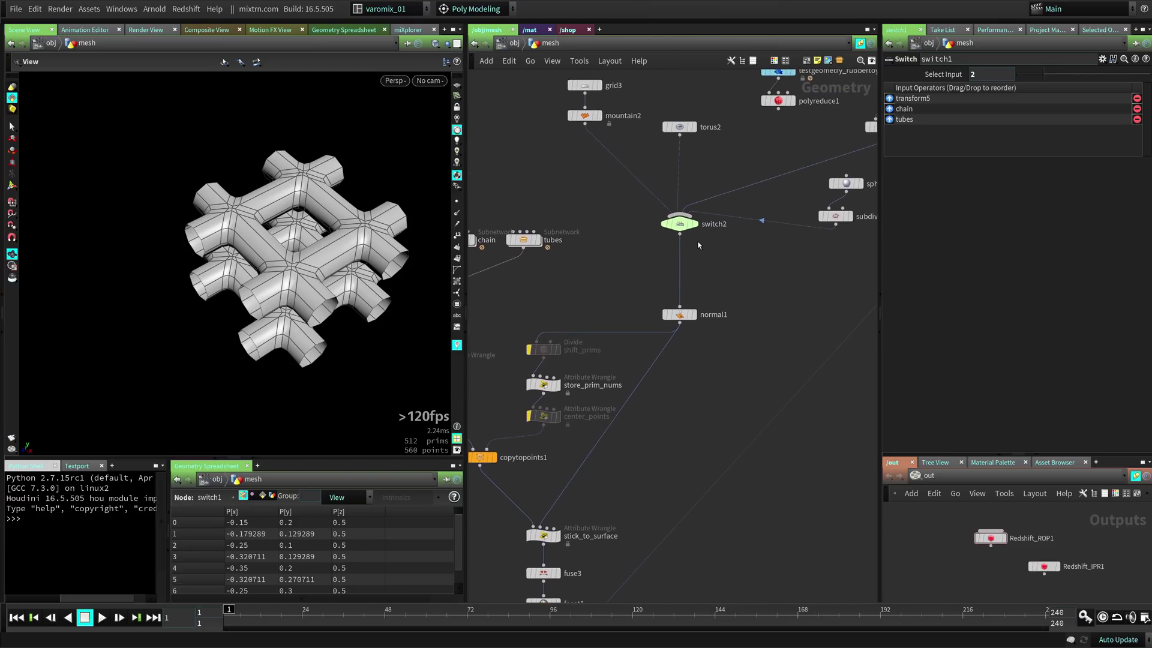
click(697, 224)
middle_drag(694, 439, 684, 394)
click(583, 418)
drag(299, 268, 354, 230)
middle_drag(353, 230, 308, 297)
right_drag(309, 297, 246, 307)
middle_drag(573, 264, 608, 258)
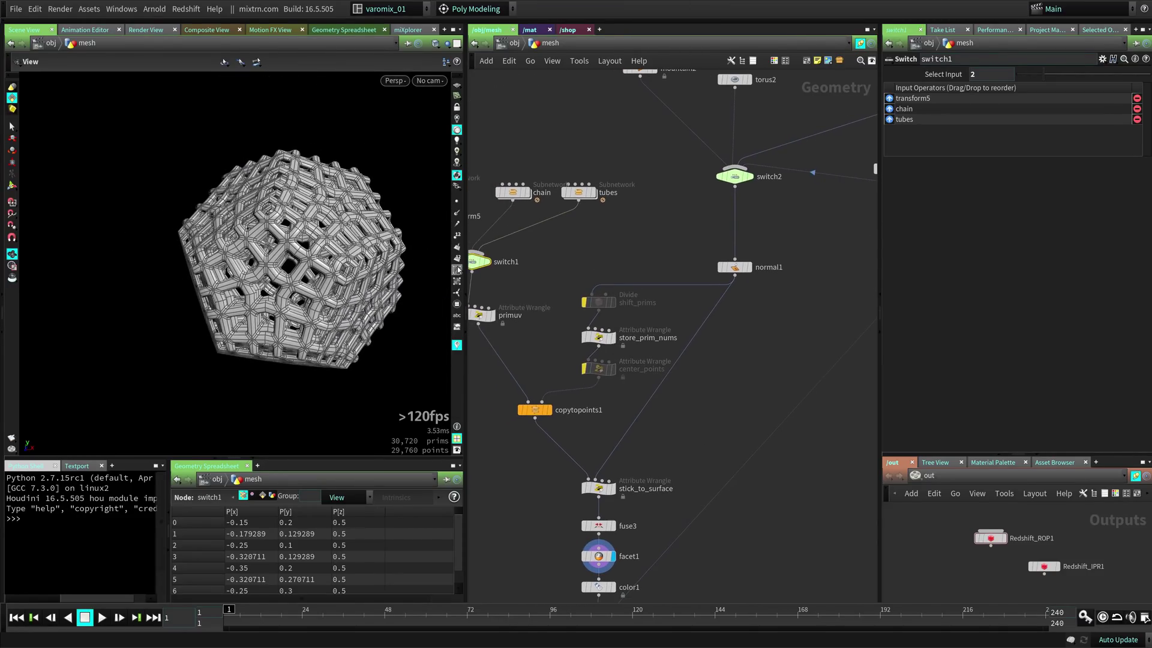
middle_drag(458, 269, 493, 266)
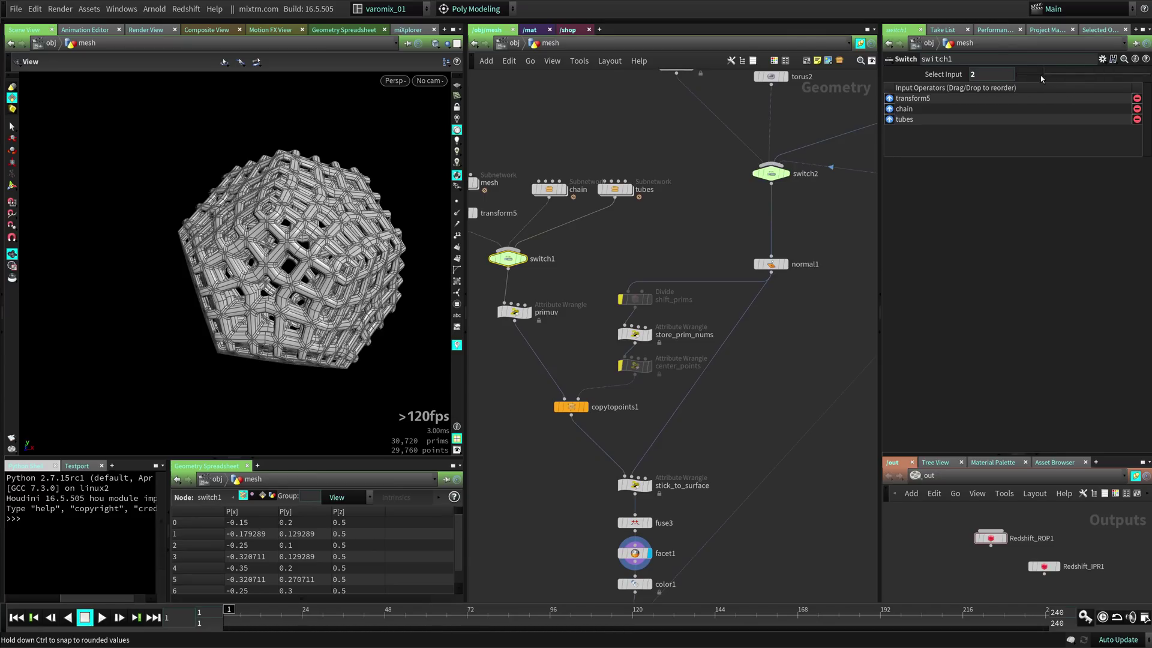
Set switch1's select input to 1 to use the chain tile and inspect it on the solid
drag(1040, 78, 1033, 80)
drag(271, 303, 375, 284)
middle_drag(375, 285, 309, 286)
right_drag(309, 287, 393, 288)
drag(393, 287, 339, 300)
Set switch2's select input to 0 so the chain is applied to the mountain2 grid
middle_drag(731, 224, 690, 316)
click(730, 266)
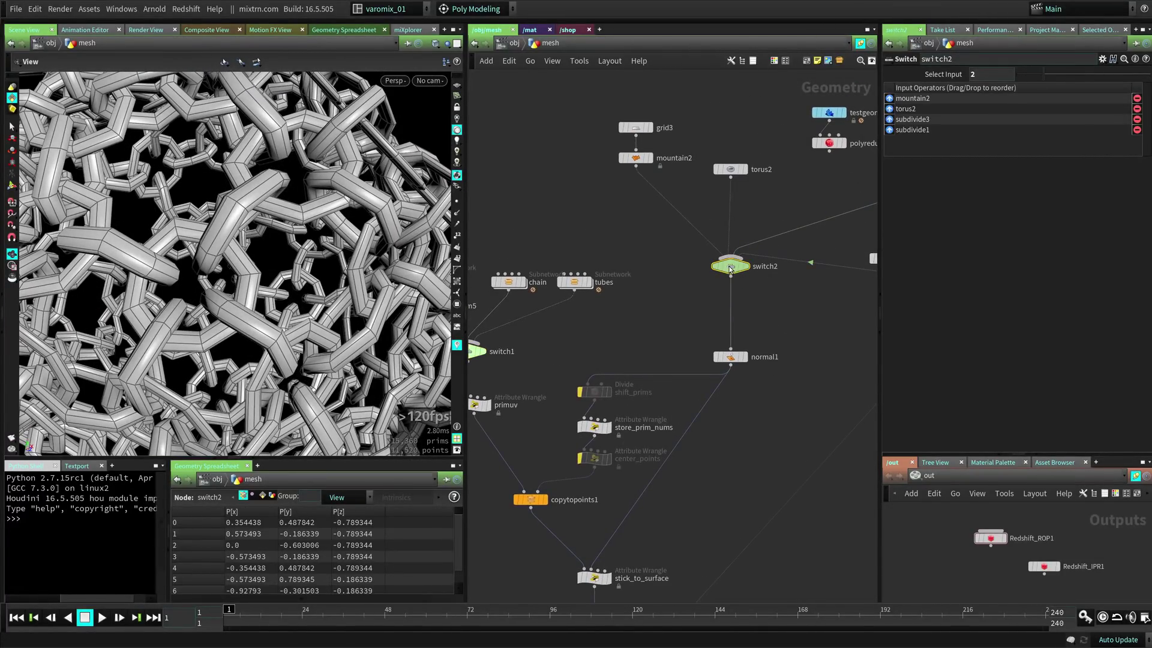
drag(1029, 76, 1003, 76)
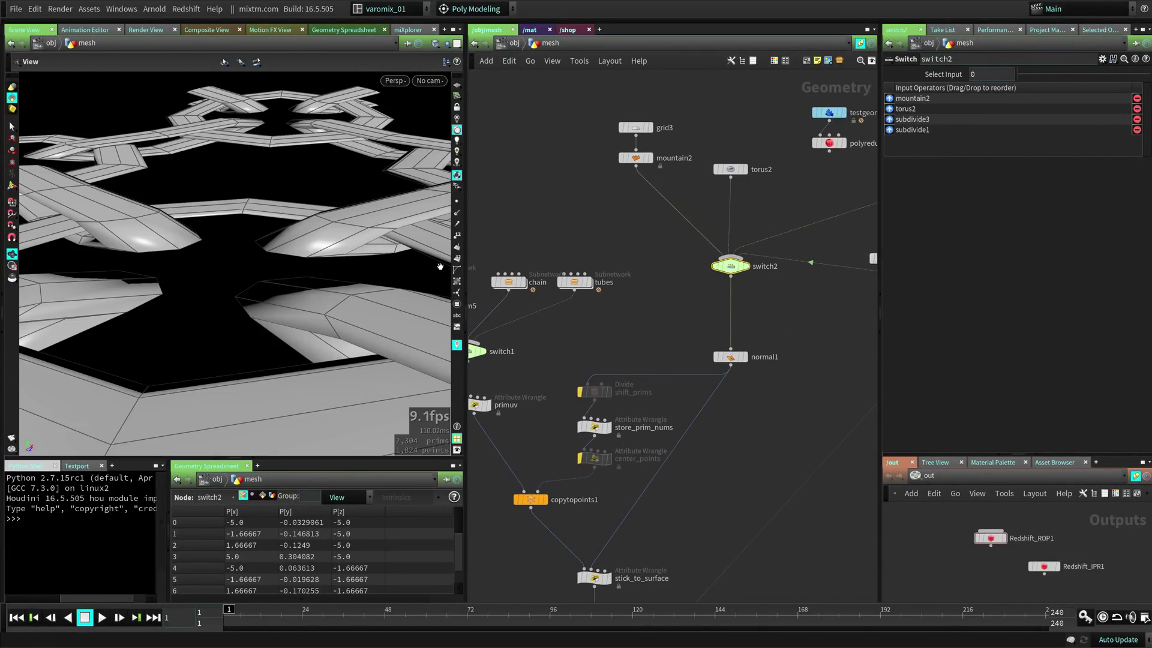
right_drag(312, 289, 226, 313)
drag(226, 313, 261, 354)
right_drag(264, 336, 348, 286)
mouse_move(348, 287)
mouse_down()
mouse_move(309, 249)
mouse_move(347, 265)
mouse_up()
right_drag(347, 264, 276, 291)
drag(275, 292, 314, 271)
Set the depth of the stick_to_surface wrangle to 1.9
middle_drag(589, 341, 574, 271)
click(580, 507)
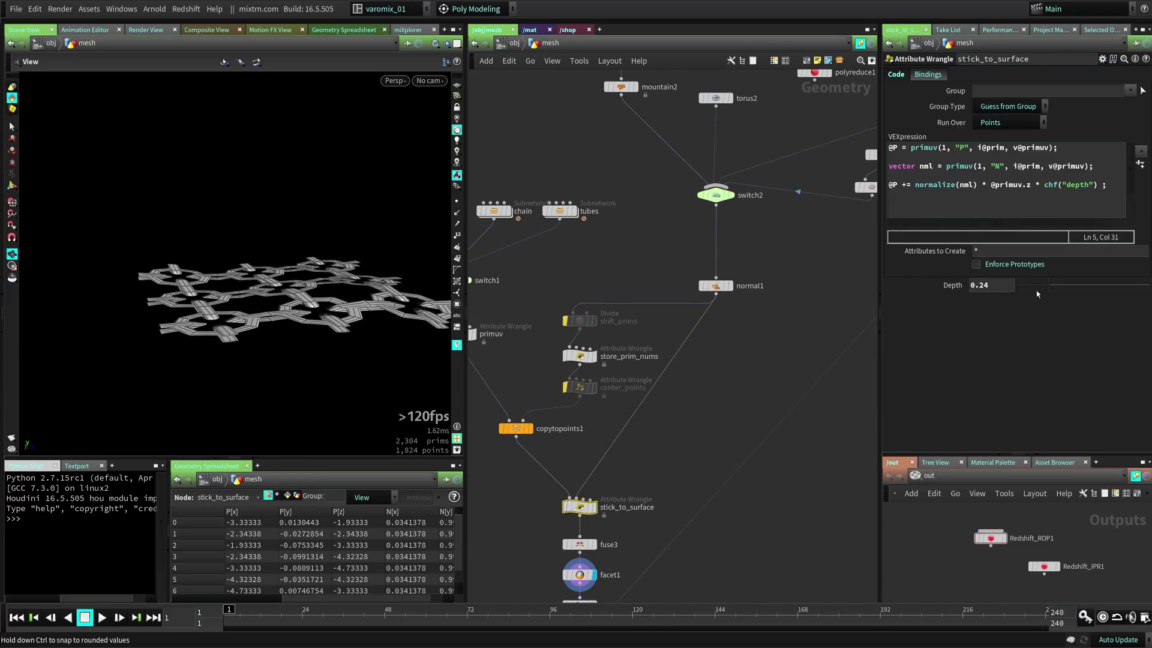
drag(1047, 284, 1149, 284)
middle_drag(995, 289, 966, 294)
drag(306, 322, 350, 306)
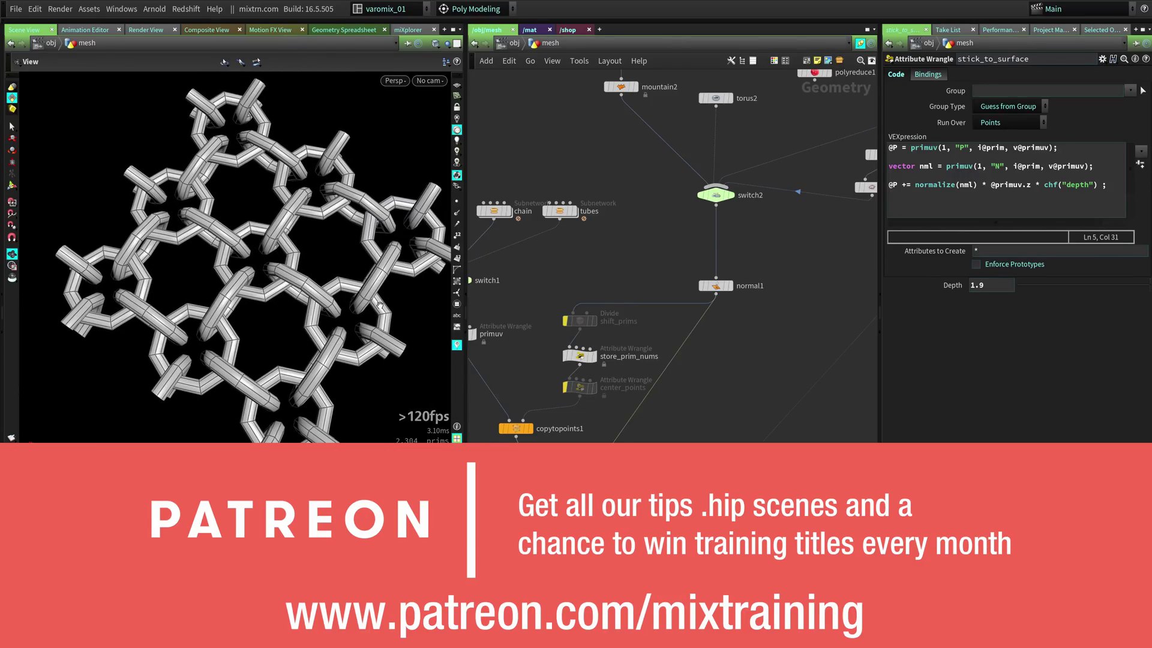
Show the mountain2 grid as a template overlay and compare it with the chain links
middle_drag(627, 166, 645, 267)
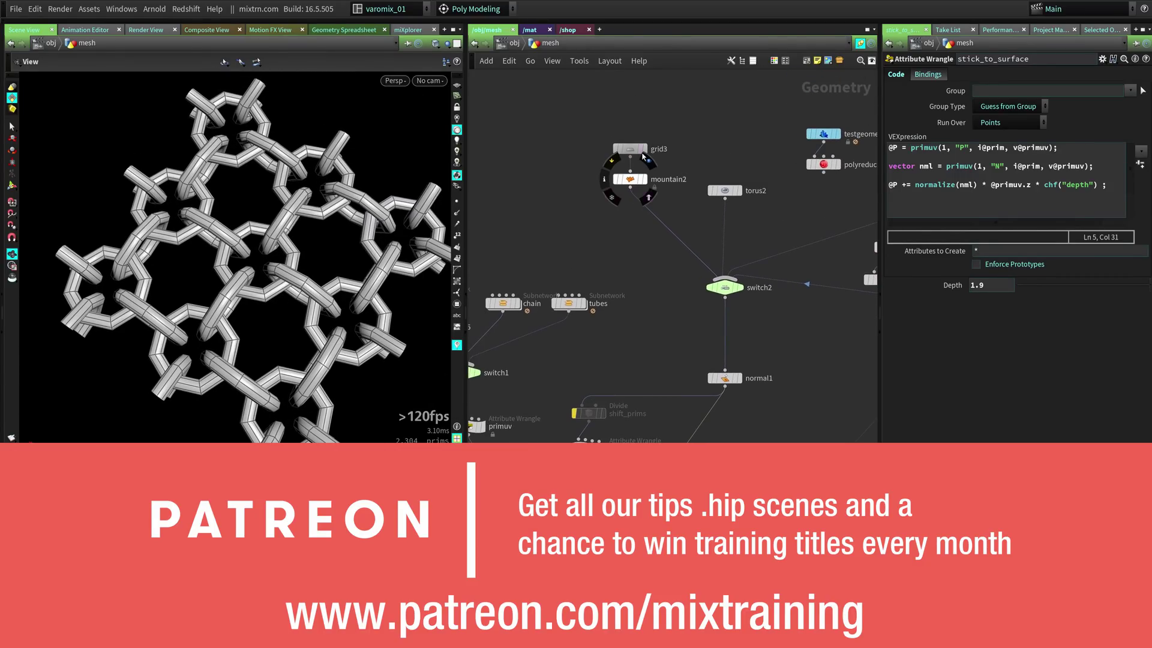
click(643, 181)
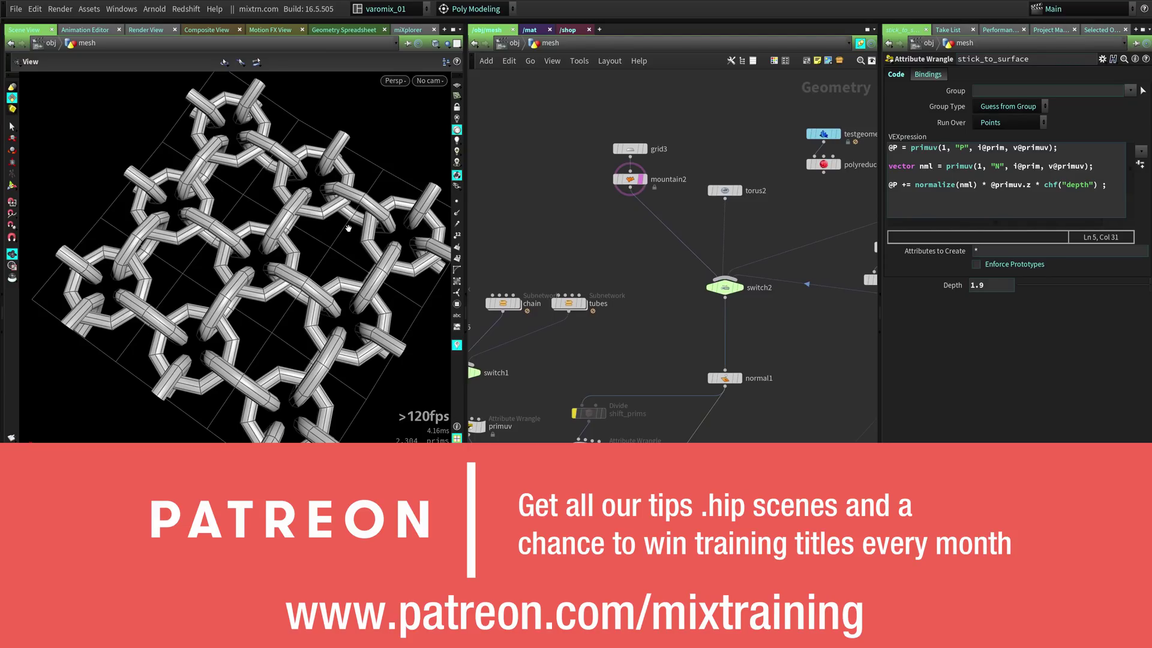
right_drag(348, 227, 234, 219)
drag(331, 228, 300, 312)
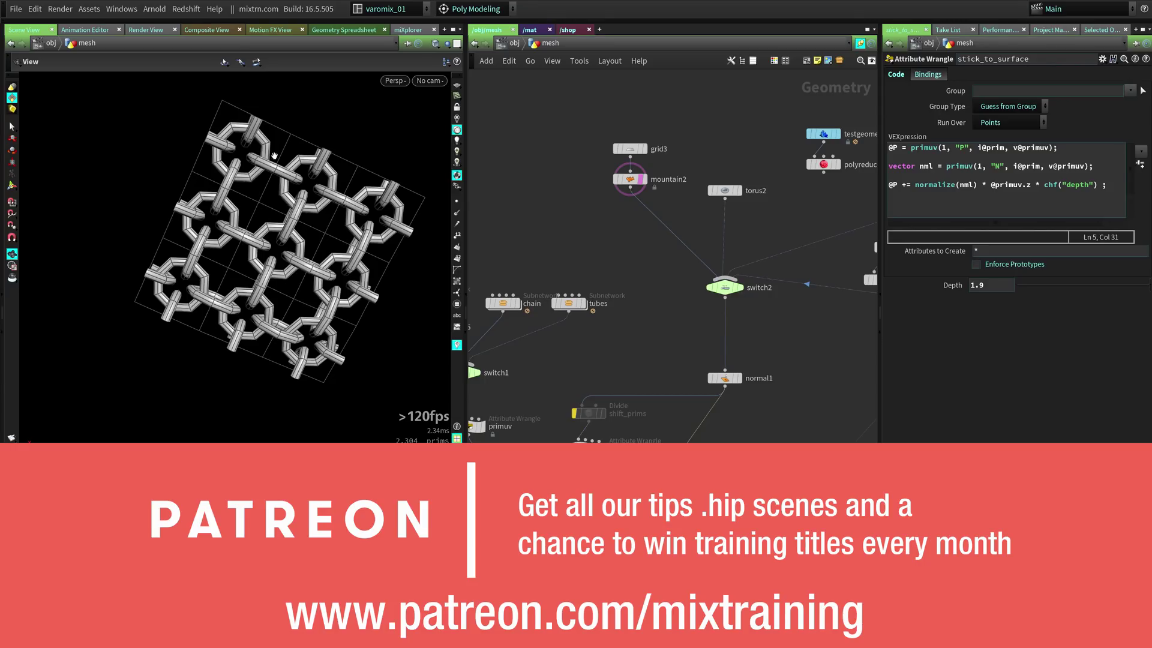
drag(187, 279, 226, 355)
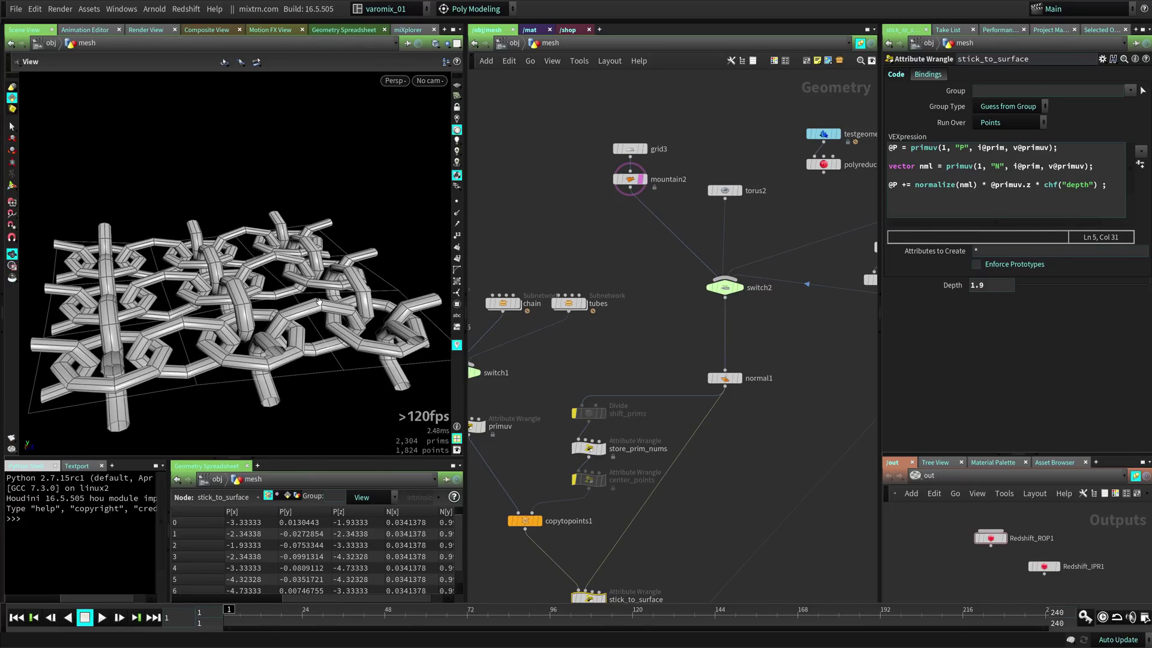
Display switch2 with its select input set to 1 for the torus, and remove the mountain2 template overlay
middle_drag(635, 265, 597, 216)
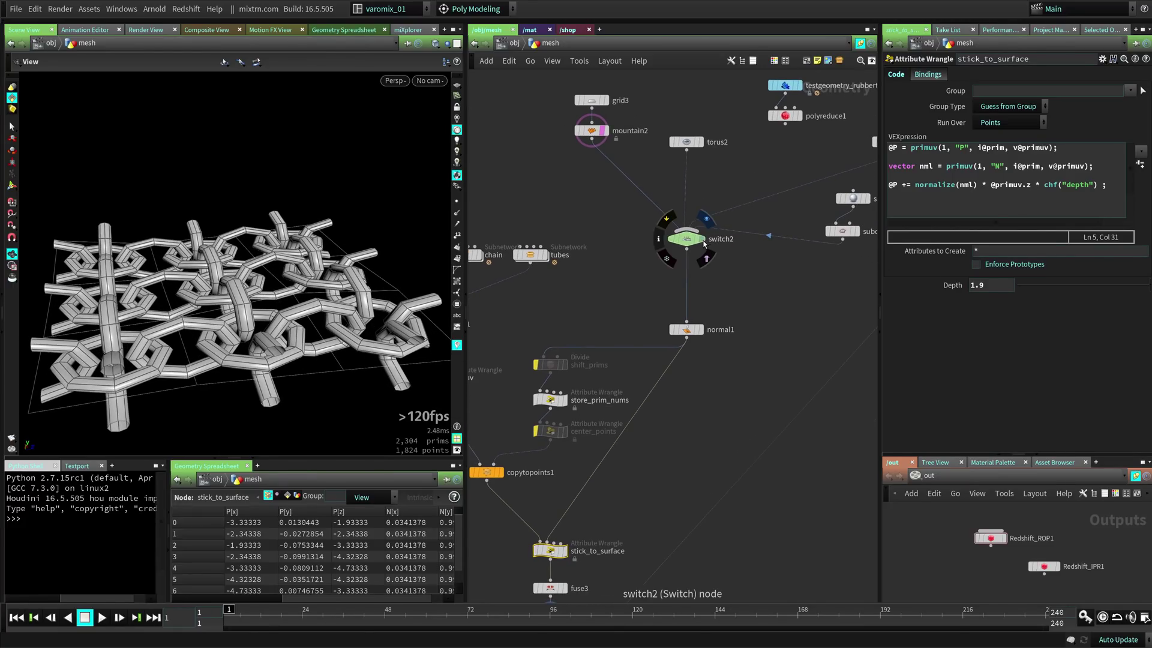
click(701, 239)
click(687, 243)
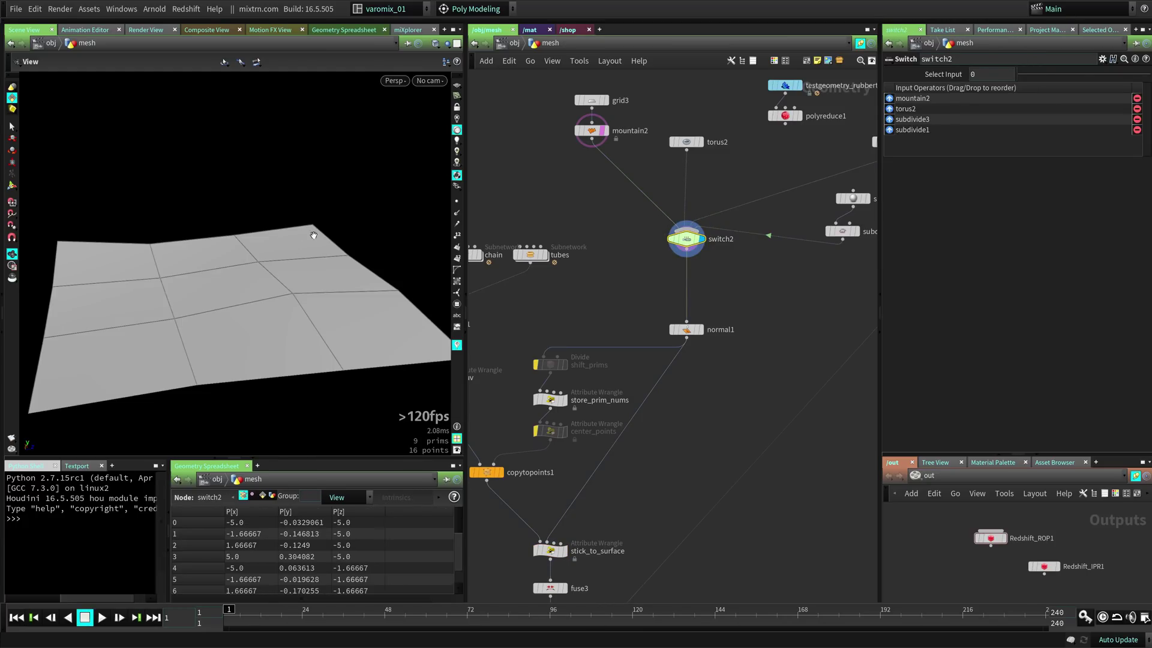
drag(1018, 75, 1031, 78)
drag(222, 308, 233, 333)
right_drag(233, 334, 295, 313)
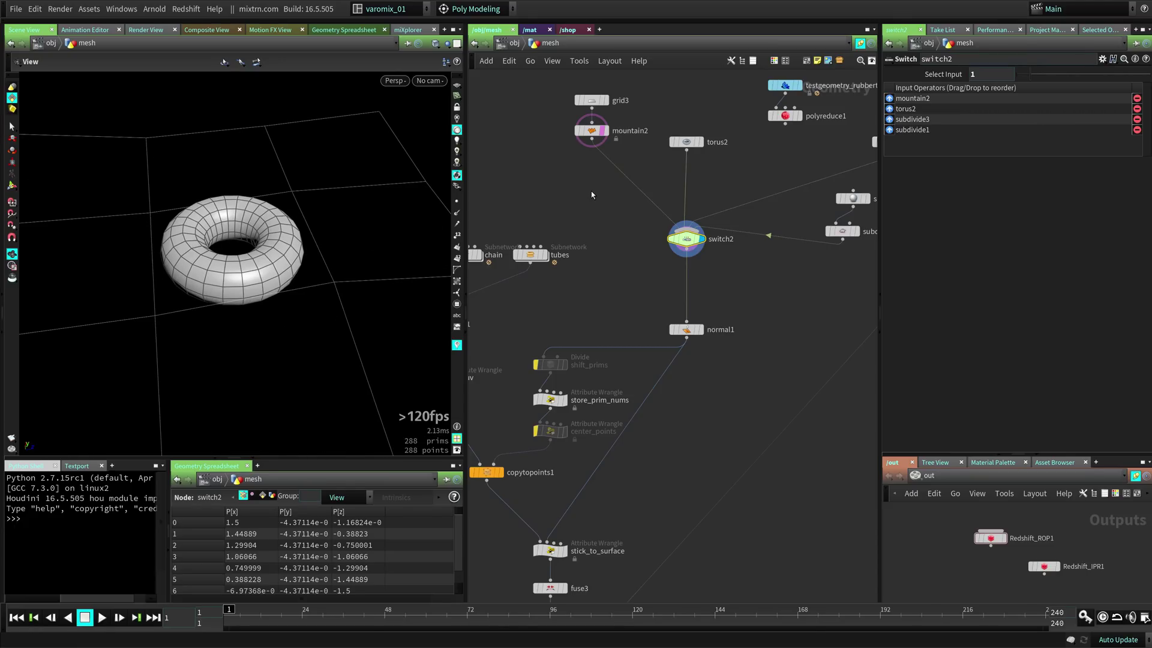
click(706, 161)
click(706, 161)
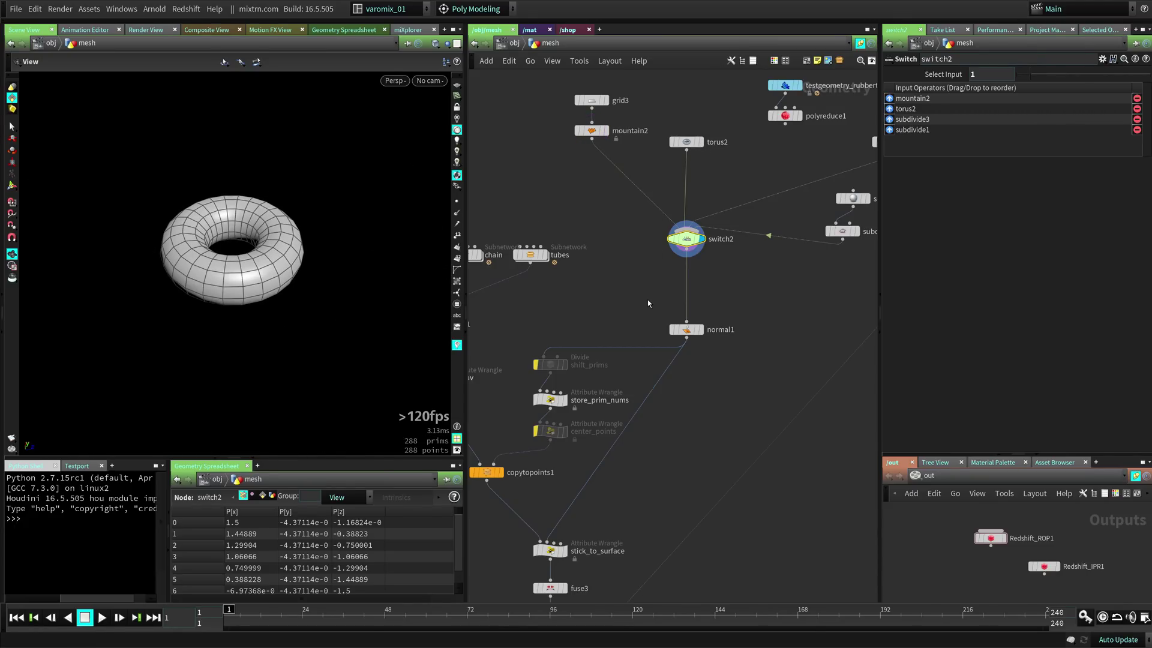
Set the uniform scale of torus2 to 2.07 and display the facet1 result
click(685, 141)
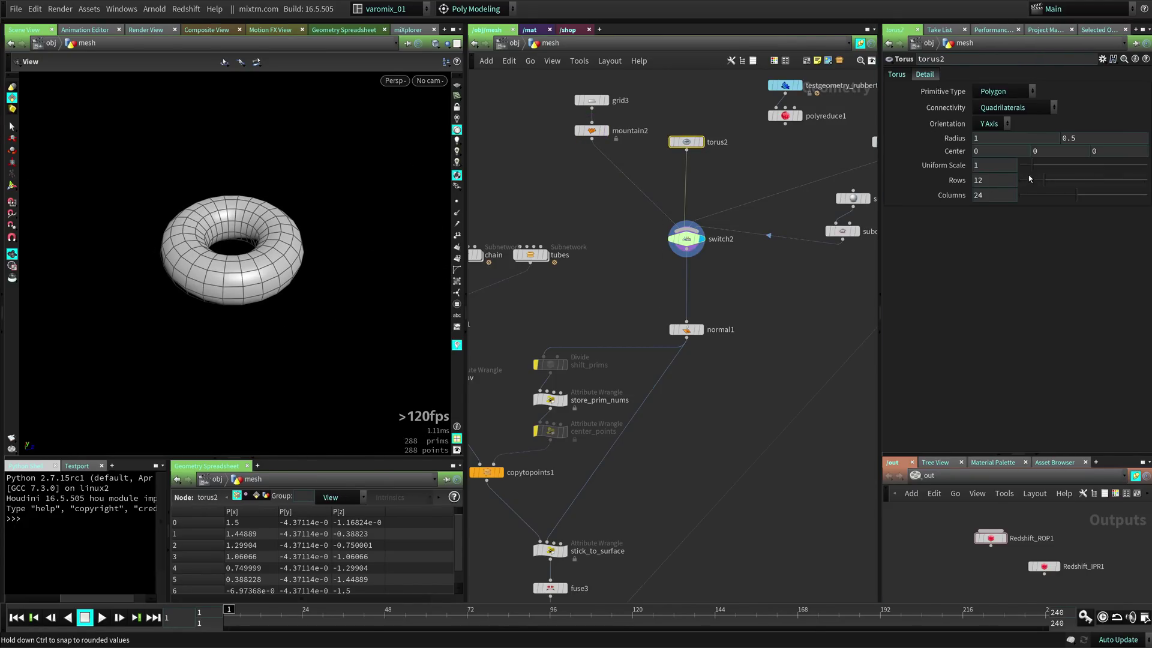
drag(1034, 170, 1048, 170)
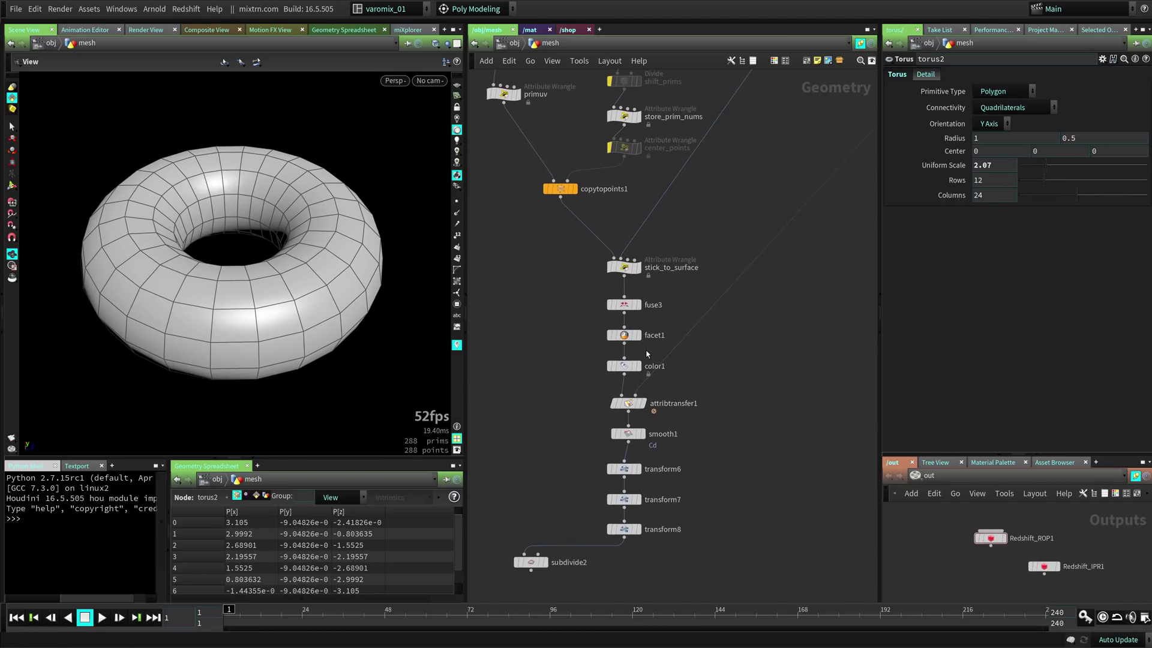
click(639, 335)
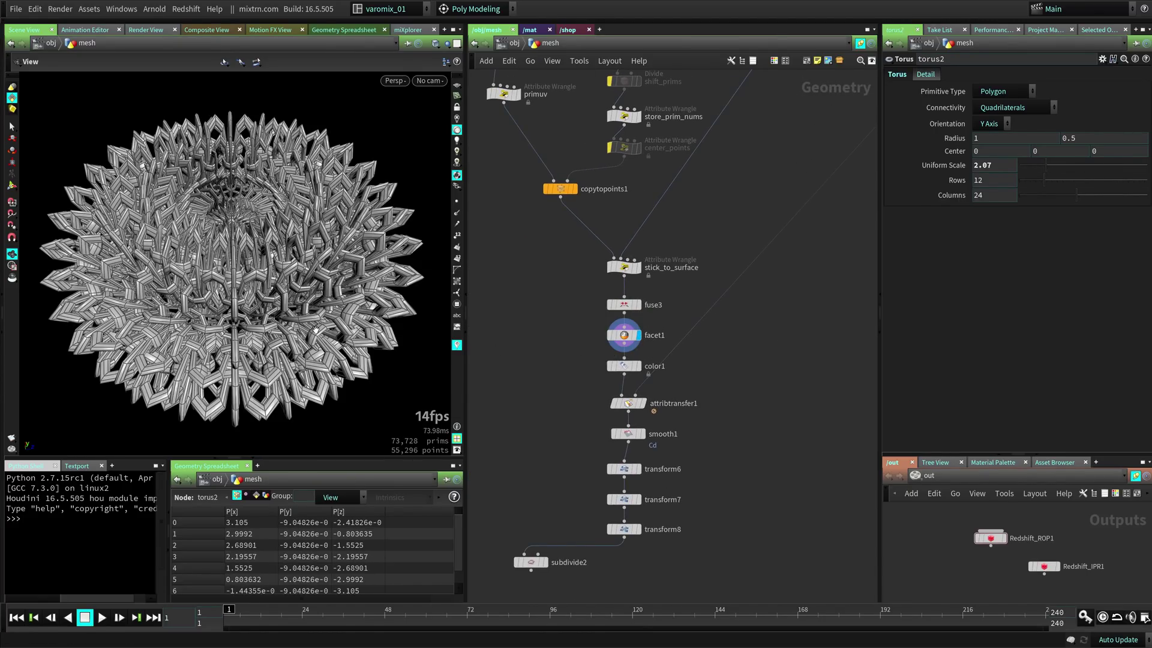
Set the depth of the stick_to_surface wrangle to 0.319 and view the chain links around the torus
click(624, 267)
drag(1077, 283, 1057, 284)
middle_drag(308, 323, 335, 297)
right_drag(335, 297, 359, 311)
drag(360, 312, 198, 288)
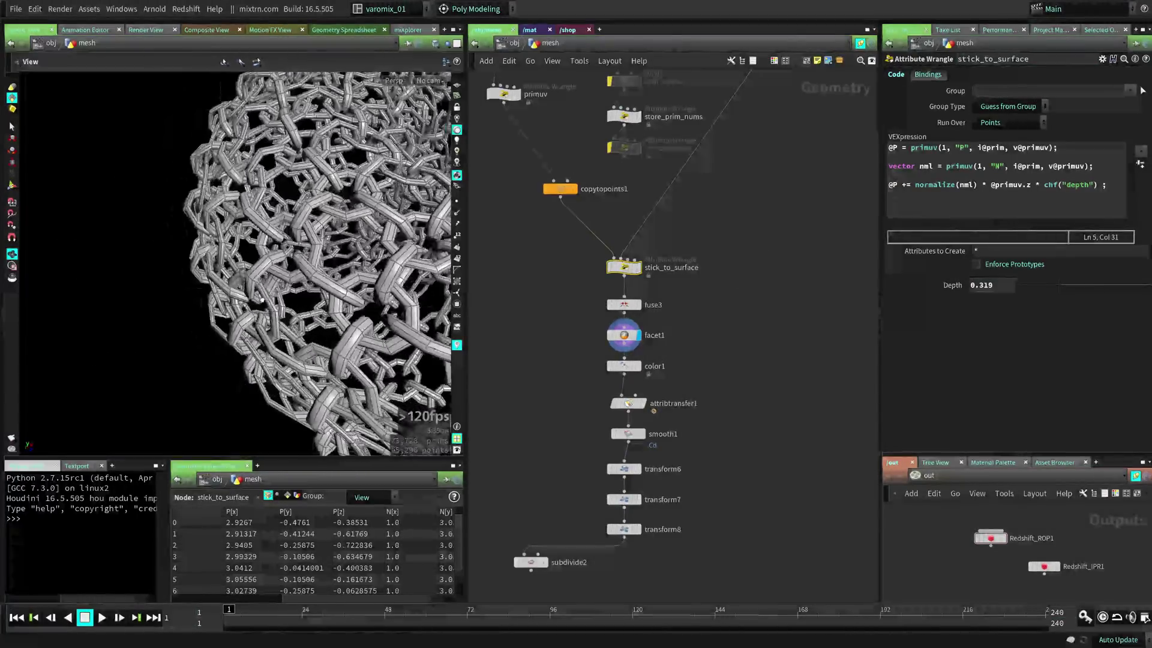
right_drag(198, 288, 123, 301)
drag(122, 301, 174, 300)
right_drag(174, 300, 258, 288)
drag(257, 288, 296, 298)
Set the select input of switch1 to 2 to map the tubes tile onto the torus
middle_drag(572, 153, 636, 255)
click(569, 146)
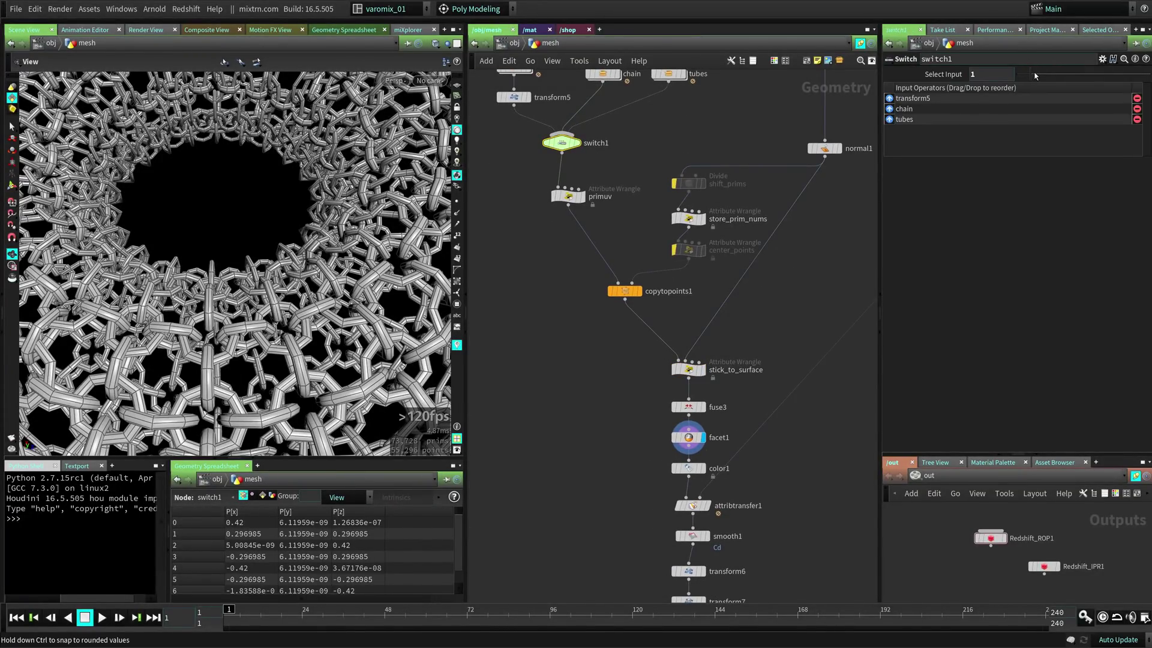
scroll(245, 277, down, 4)
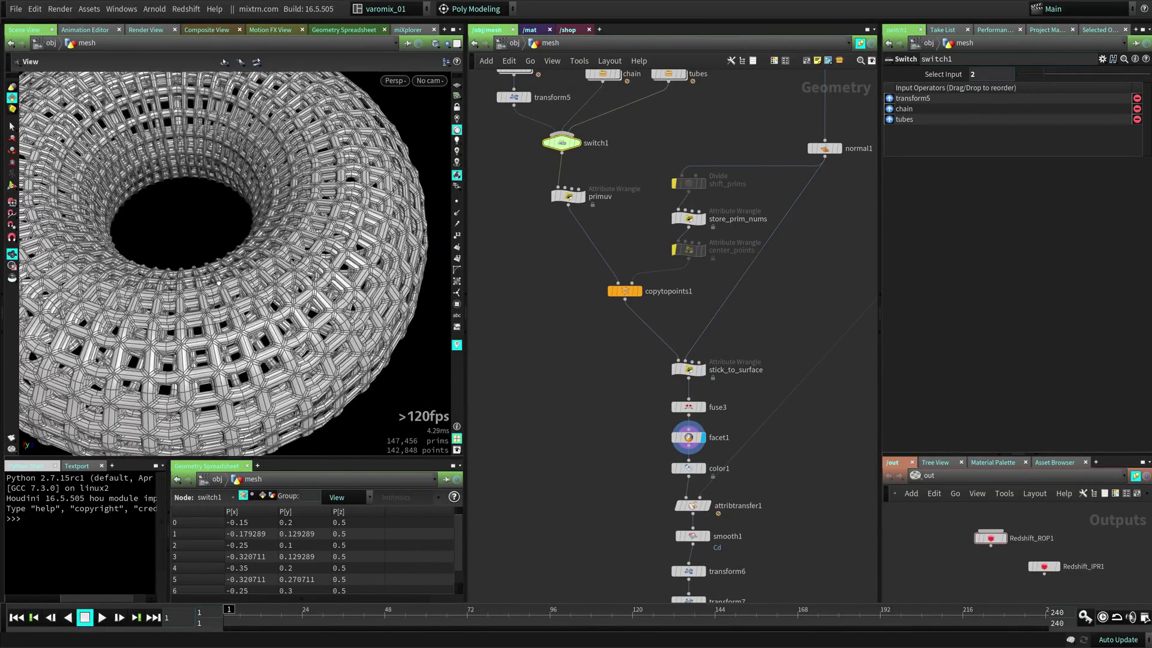
drag(245, 288, 230, 263)
Set the select input of switch1 to 0 to map the woven mesh tile onto the torus
drag(1057, 71, 1017, 73)
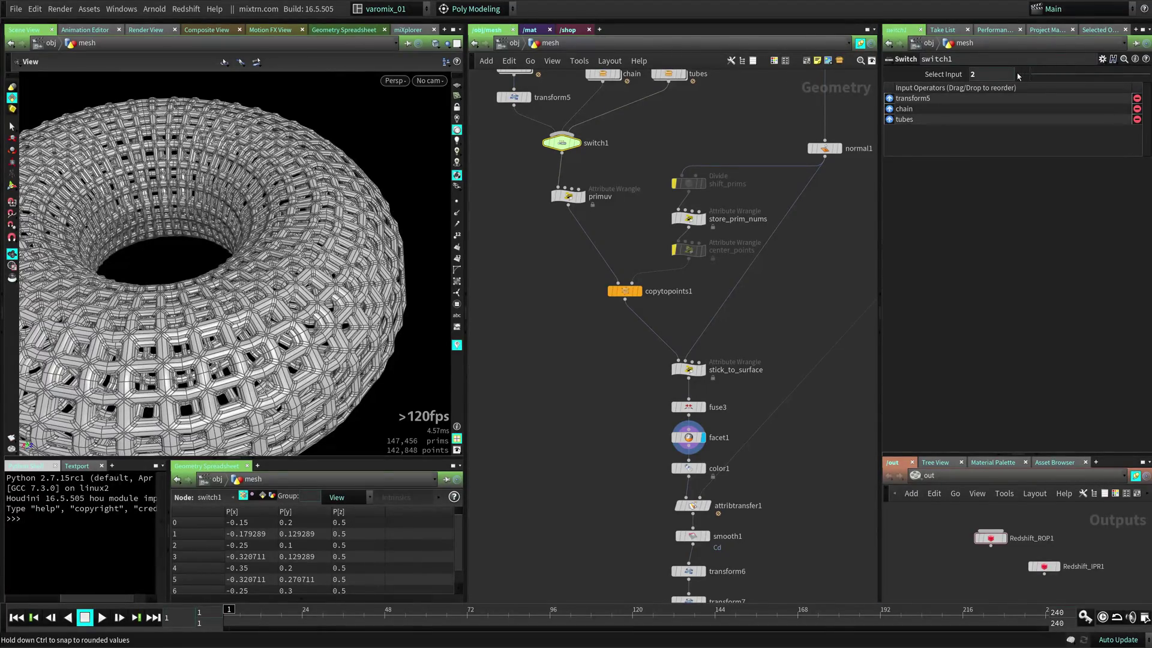
mouse_move(205, 280)
mouse_down()
mouse_move(300, 291)
mouse_move(170, 254)
mouse_move(220, 294)
mouse_move(213, 270)
mouse_up()
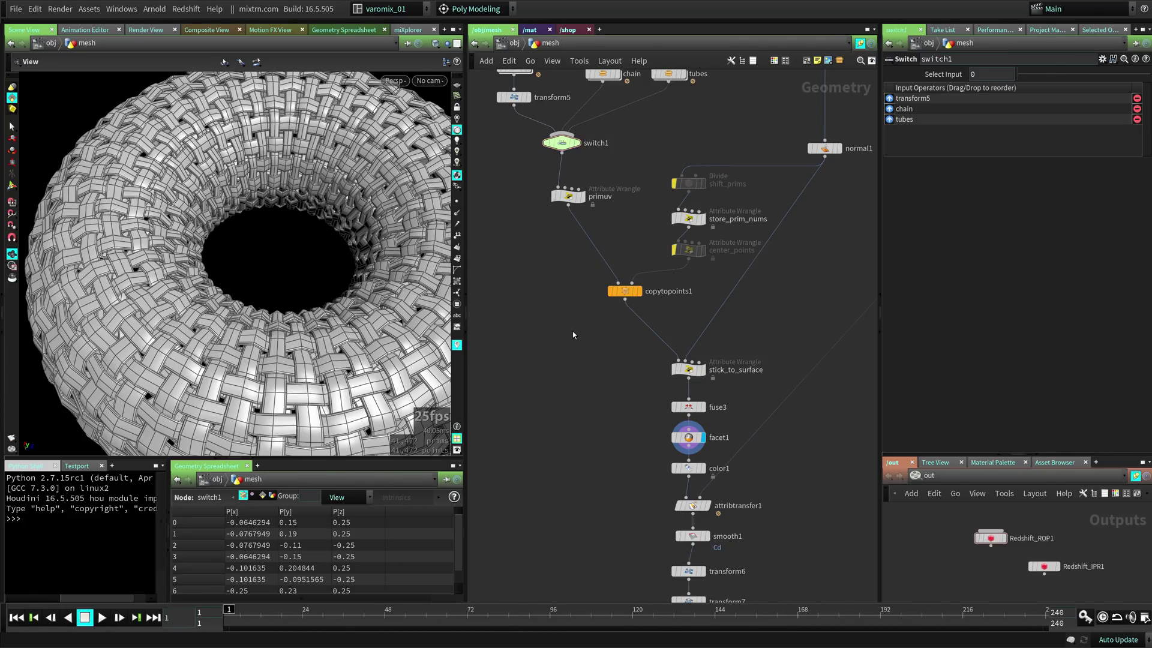
middle_drag(573, 333, 547, 360)
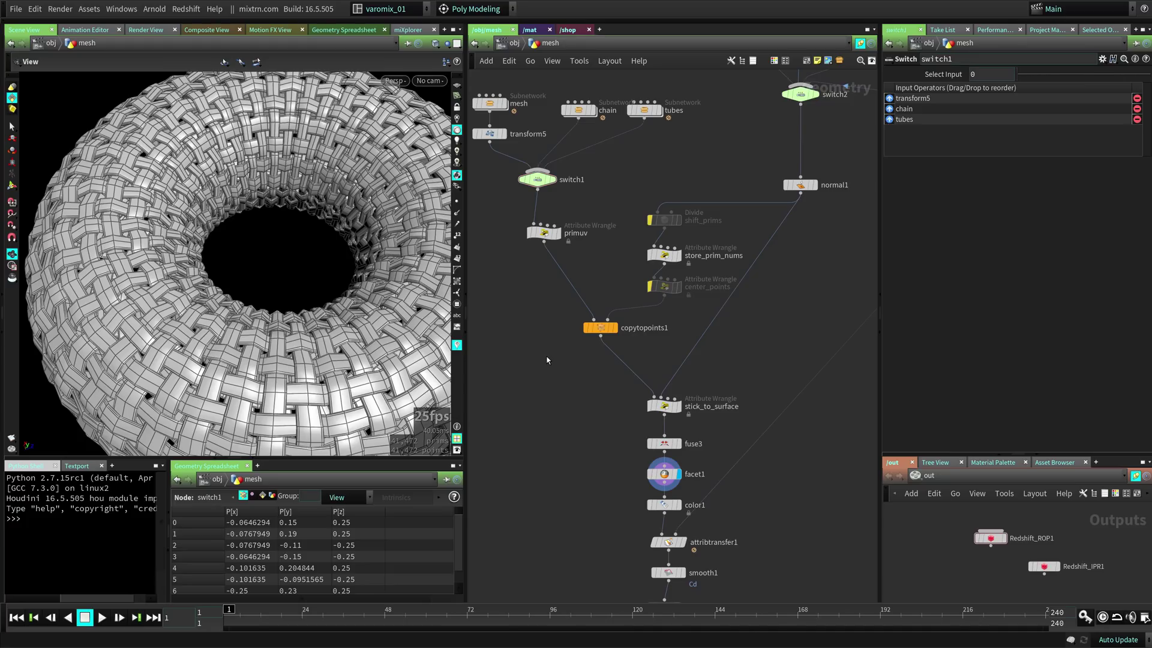
middle_drag(543, 347, 552, 309)
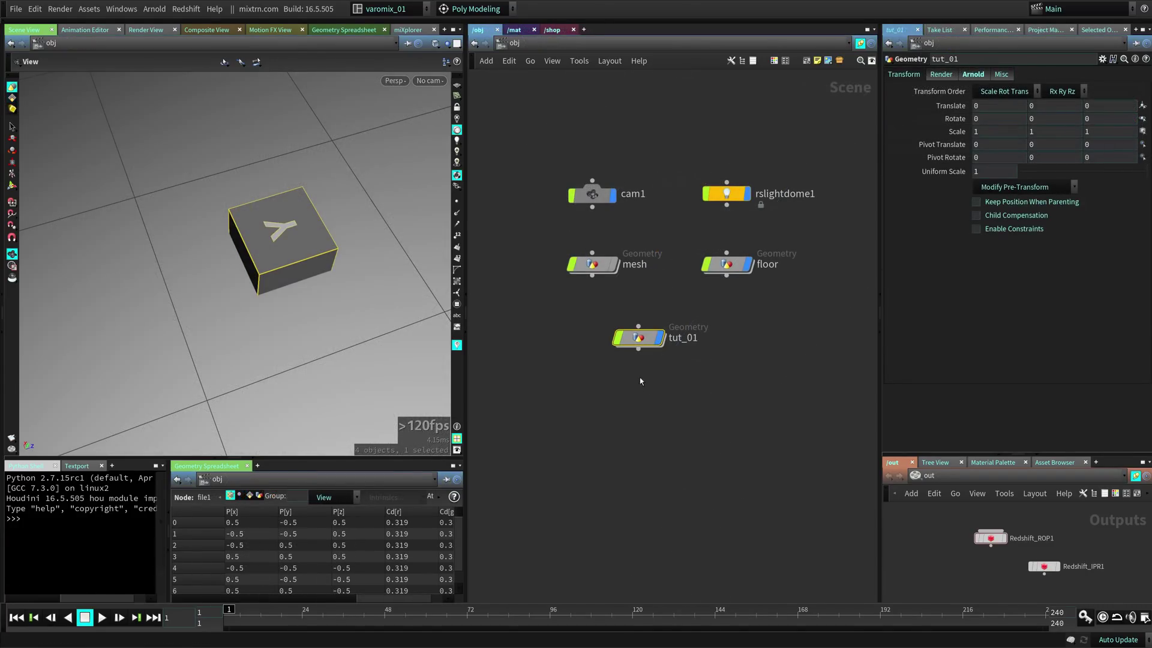
Replace the contents of the tut_01 geometry object with the copied mesh subnetwork and transform5 nodes
click(663, 340)
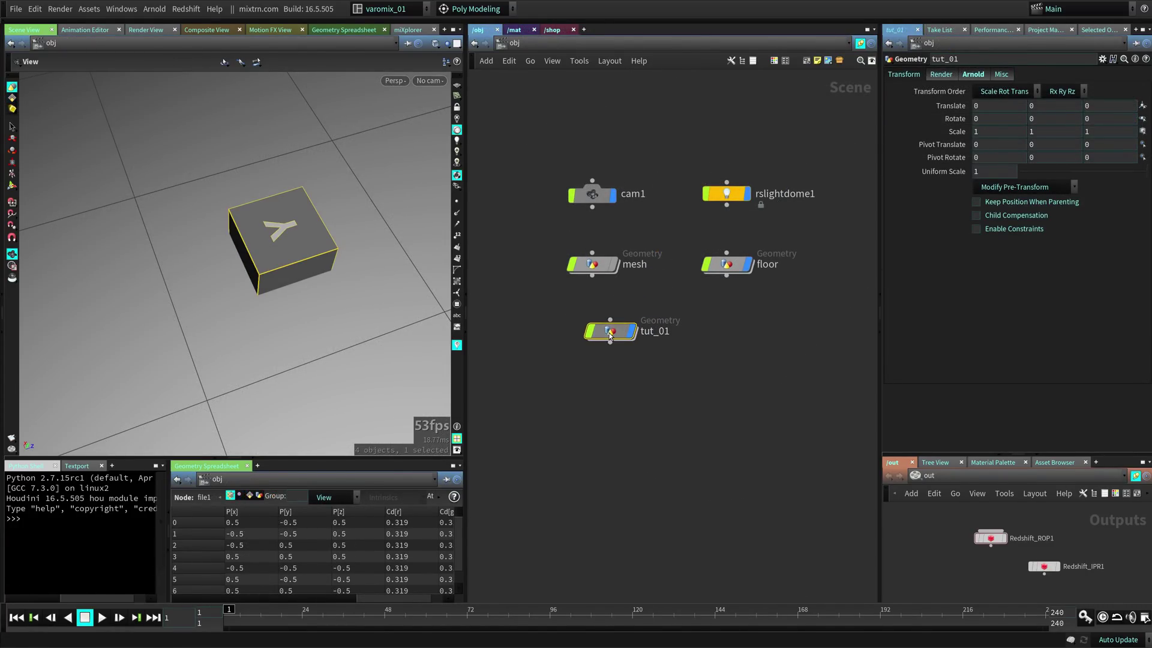
double_click(662, 339)
key(Delete)
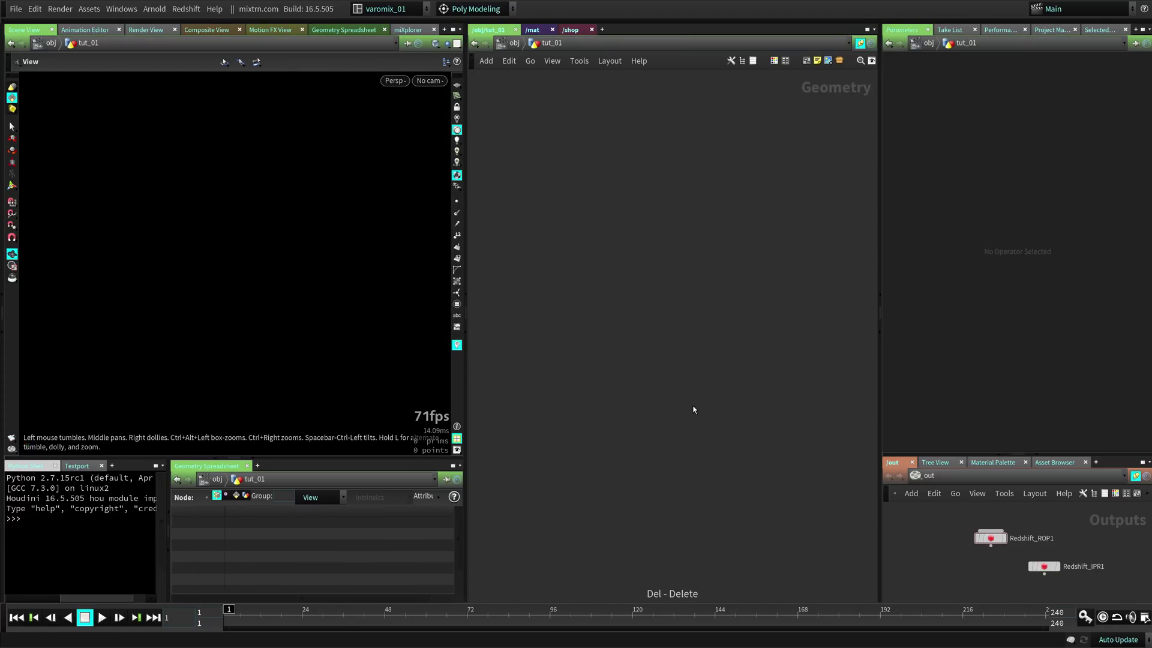
key(ctrl+v)
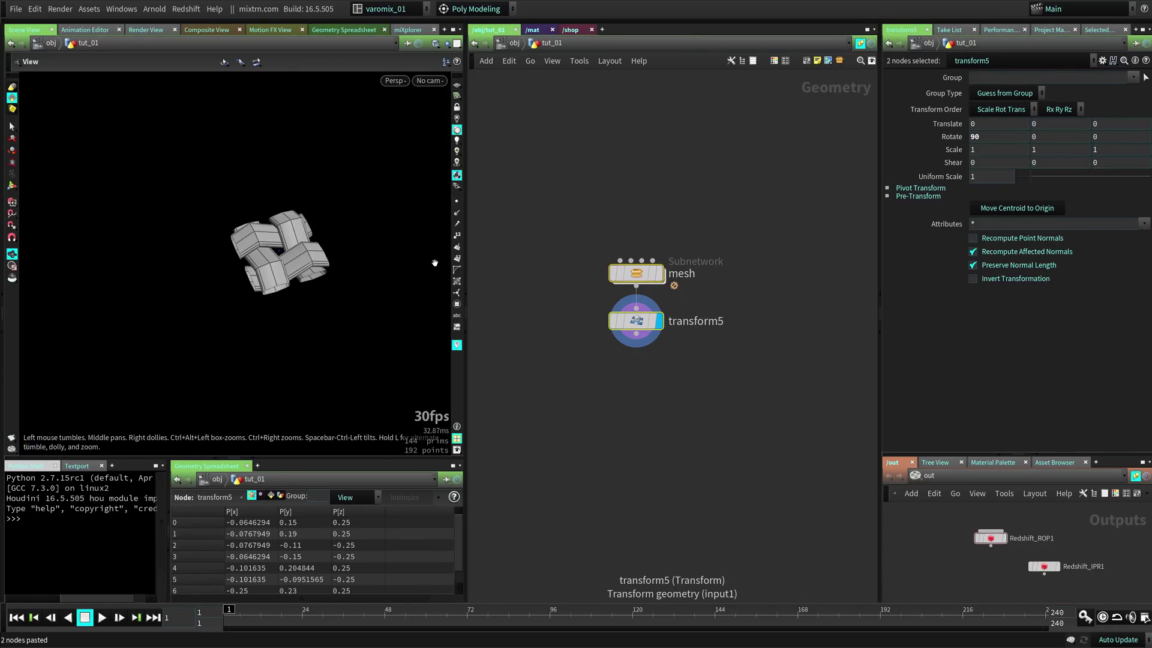
drag(247, 252, 287, 255)
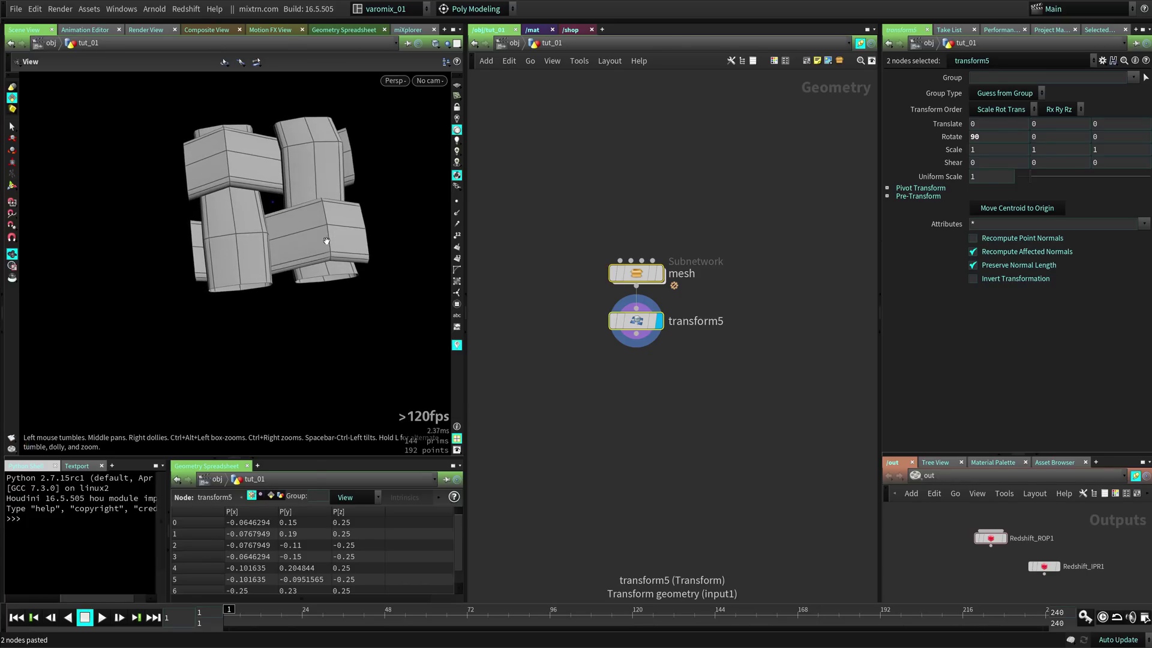
Open the mesh subnetwork and display merge4 to examine the full woven strips
click(655, 275)
double_click(653, 278)
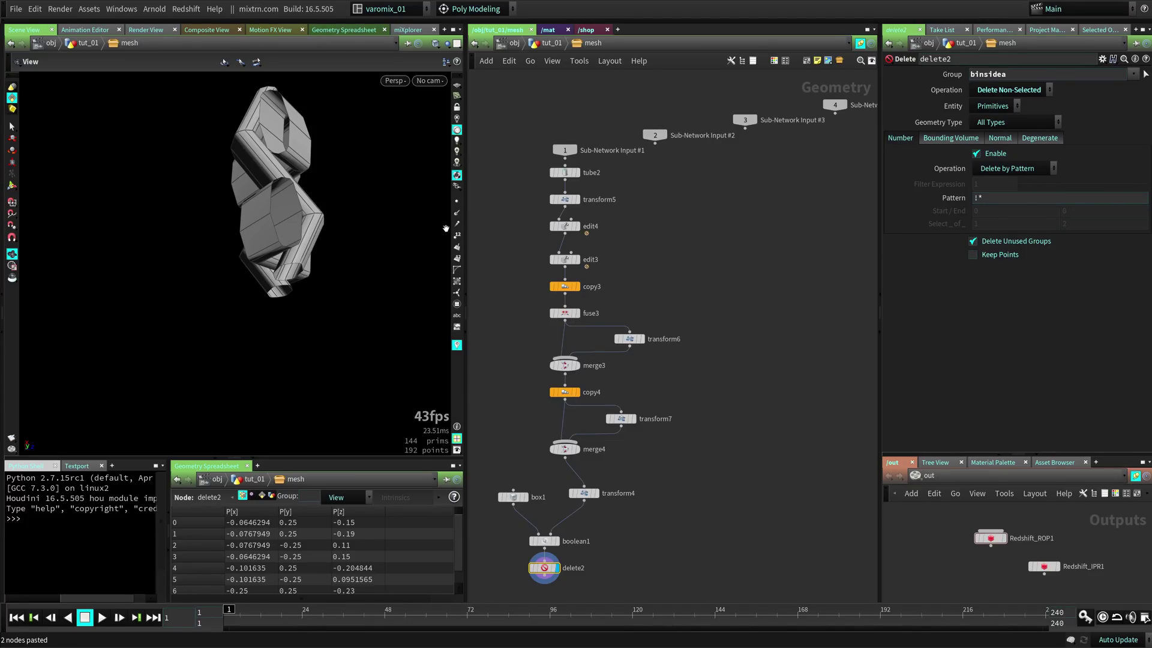
middle_drag(634, 308, 713, 296)
drag(312, 267, 269, 288)
scroll(269, 288, up, 2)
middle_drag(602, 436, 577, 386)
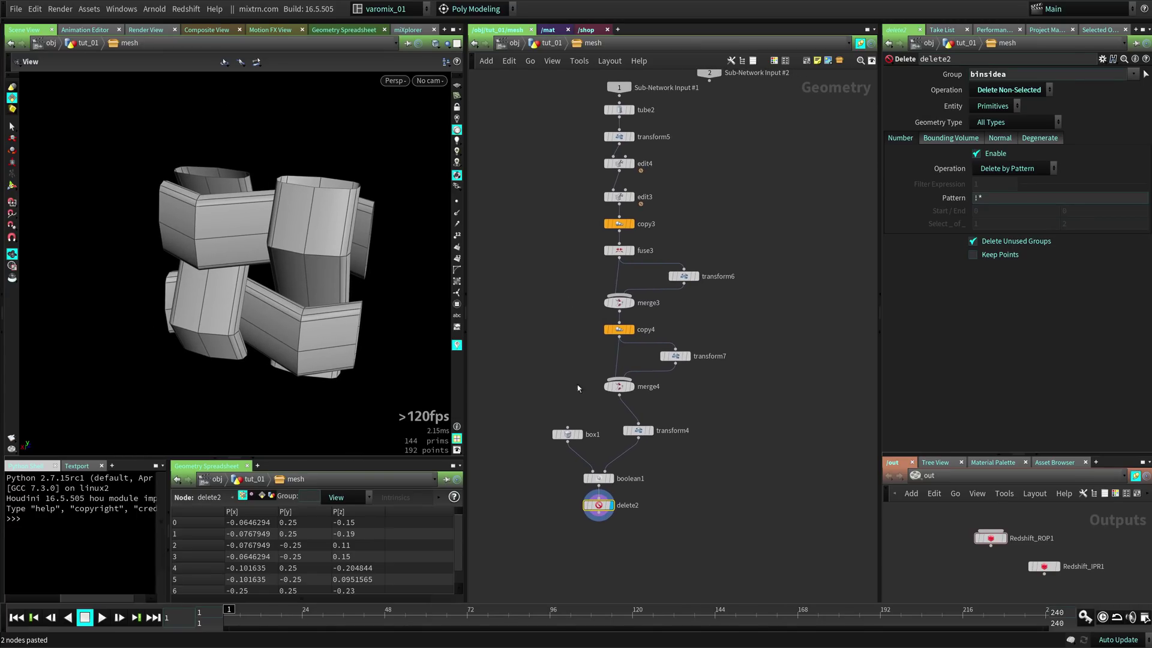
click(630, 387)
drag(192, 276, 179, 357)
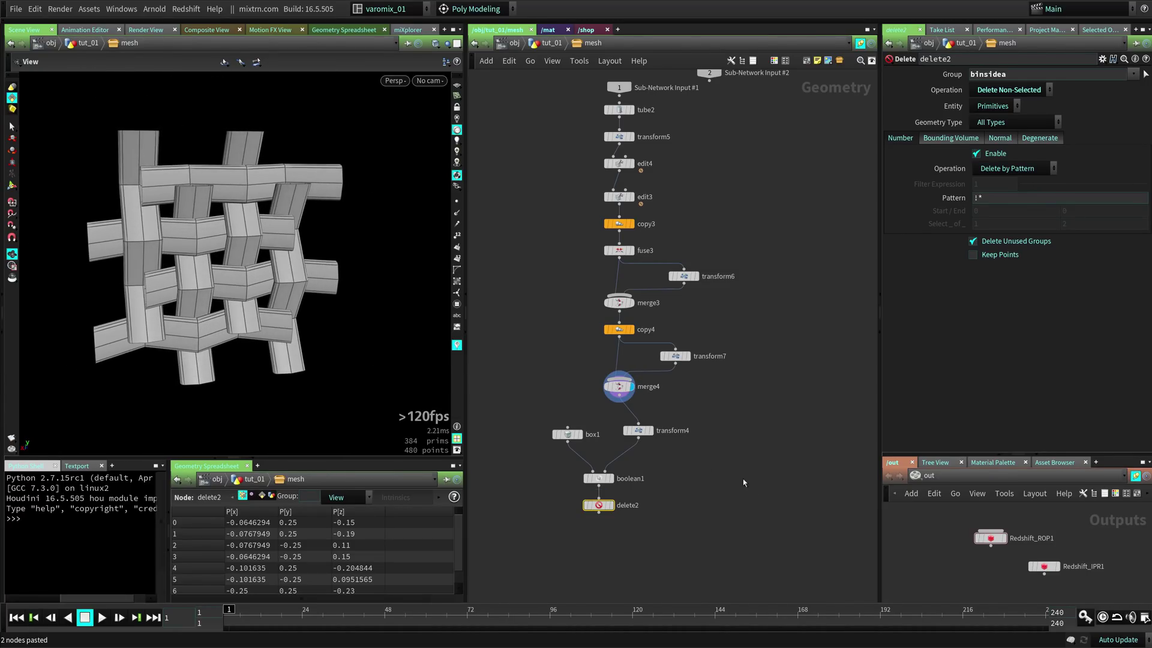
Display the cropped delete2 tile with boolean1 as a template overlay
click(614, 505)
click(607, 478)
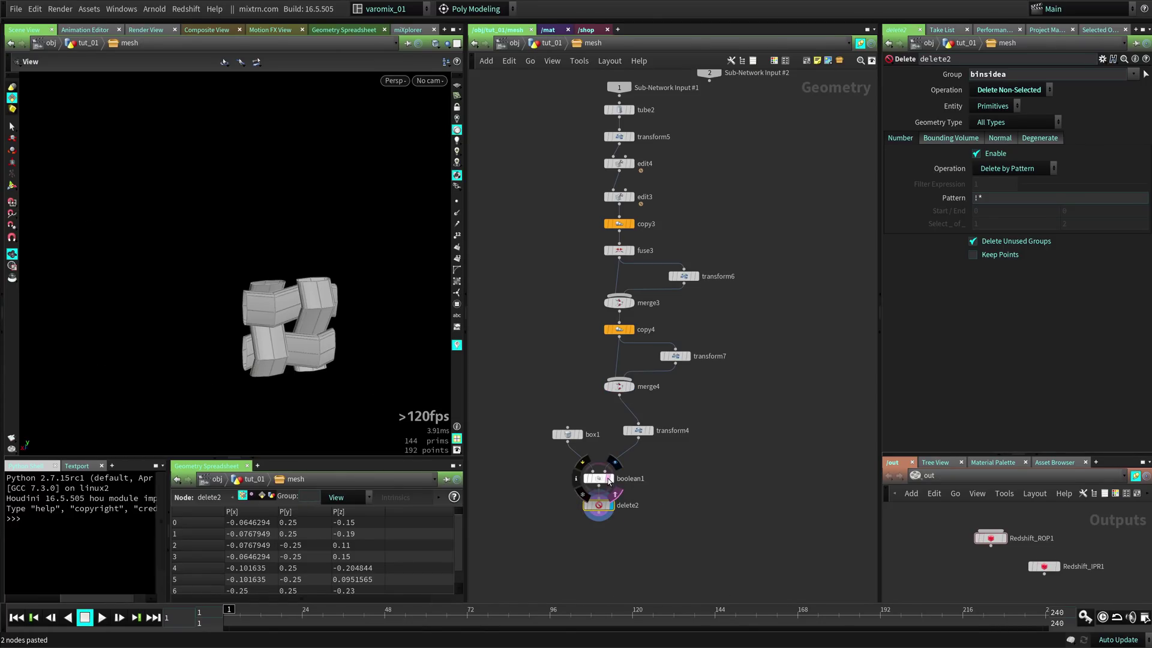
middle_drag(315, 351, 331, 301)
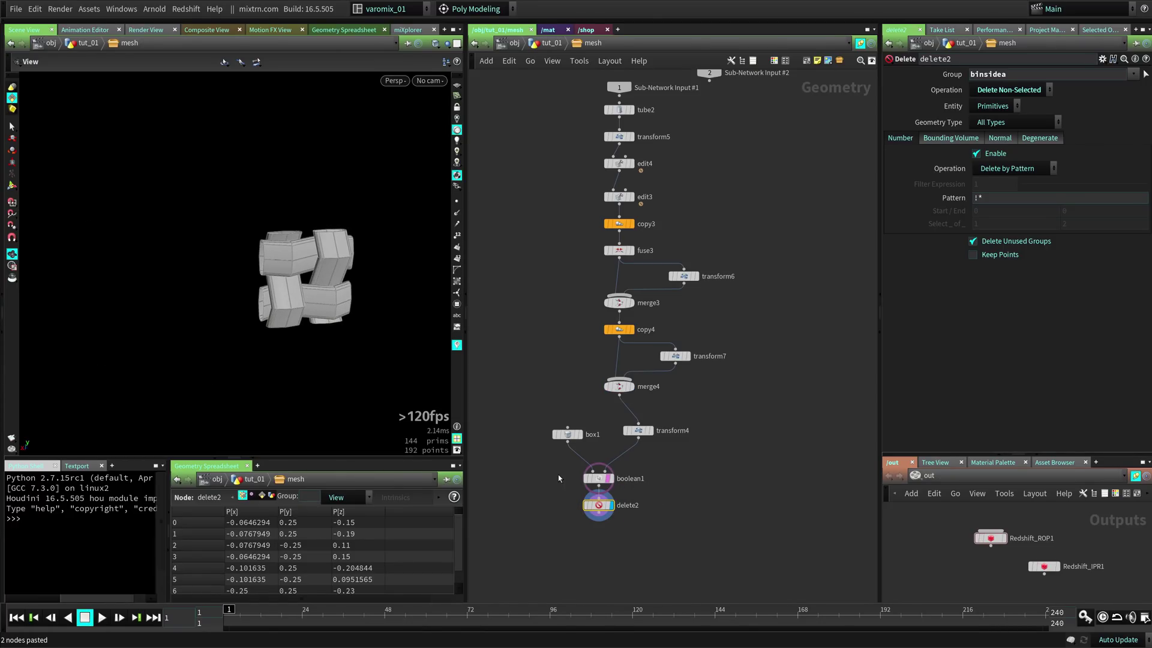
Display transform4 with box1 as a template overlay and compare the weave with the box outline
click(570, 435)
click(657, 443)
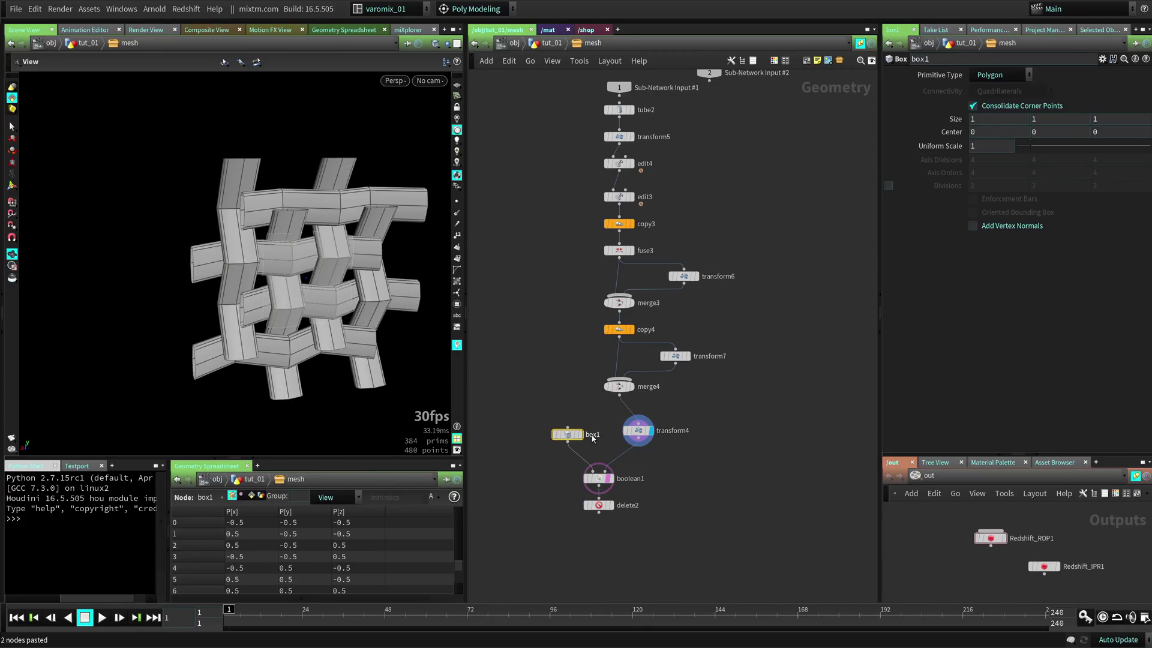
middle_drag(327, 295, 304, 298)
drag(304, 298, 335, 291)
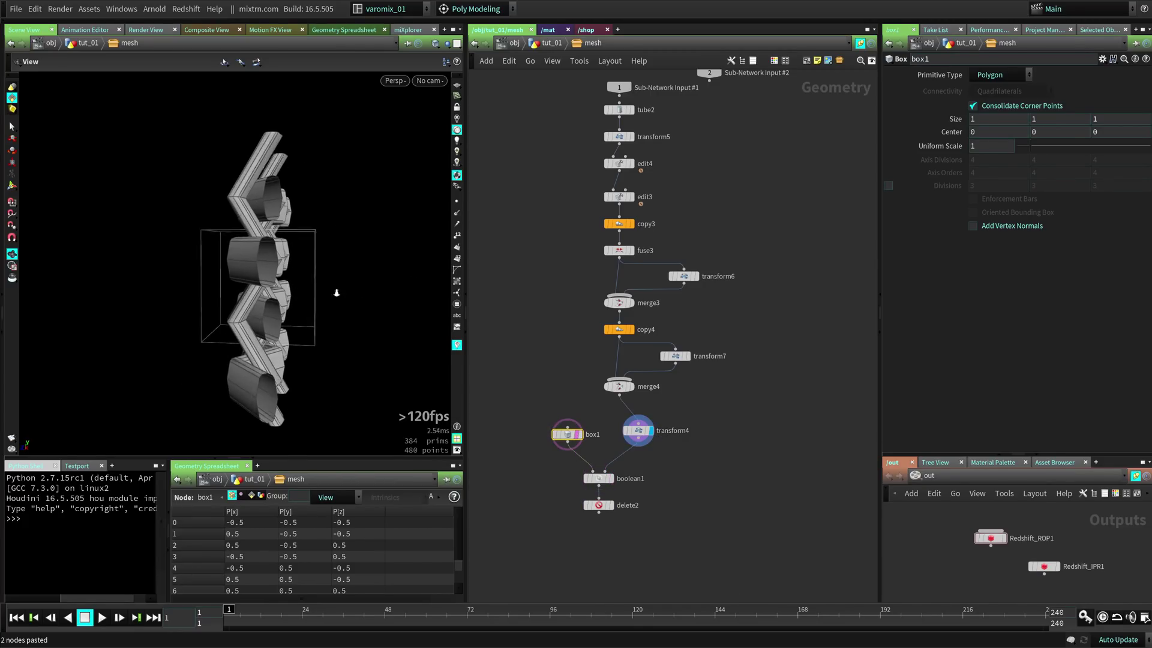
right_drag(335, 292, 409, 307)
drag(361, 206, 241, 238)
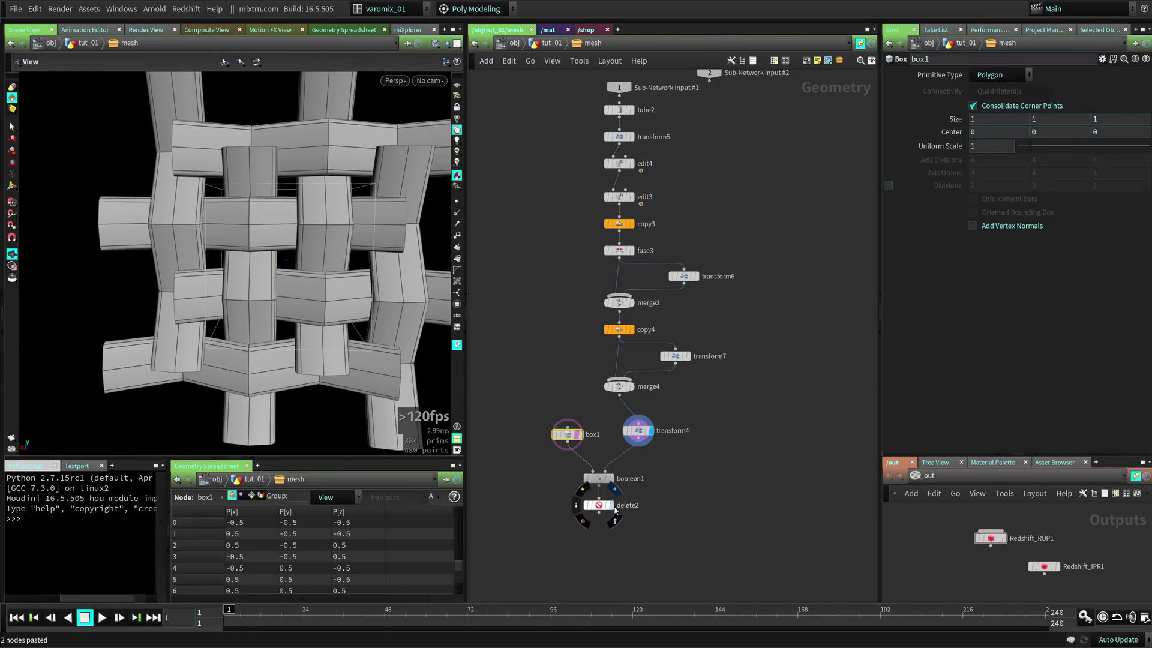
Restore the display of delete2 and return to the tut_01 network to view the tile from transform5
click(610, 505)
drag(312, 270, 282, 238)
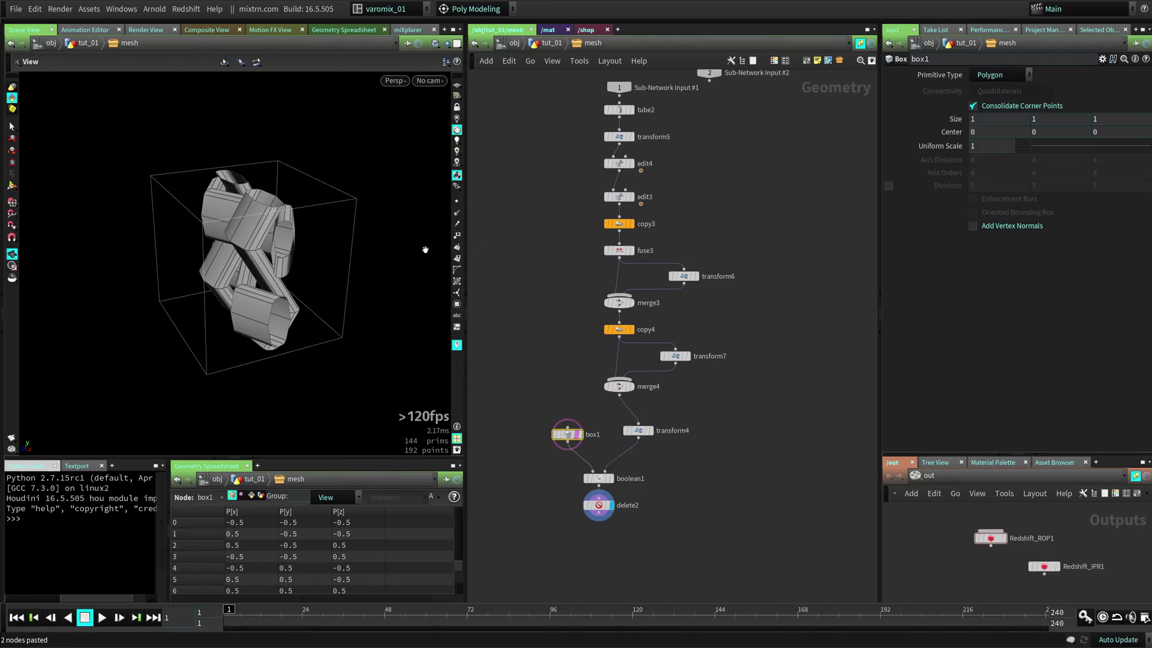
key(u)
mouse_move(289, 273)
mouse_down()
mouse_move(261, 291)
mouse_move(280, 294)
mouse_up()
drag(356, 286, 276, 286)
click(659, 321)
right_drag(276, 287, 153, 312)
drag(335, 307, 264, 294)
Add a Grid node beside the mesh subnetwork and display it
middle_drag(713, 347, 662, 326)
key(Tab)
text(grid)
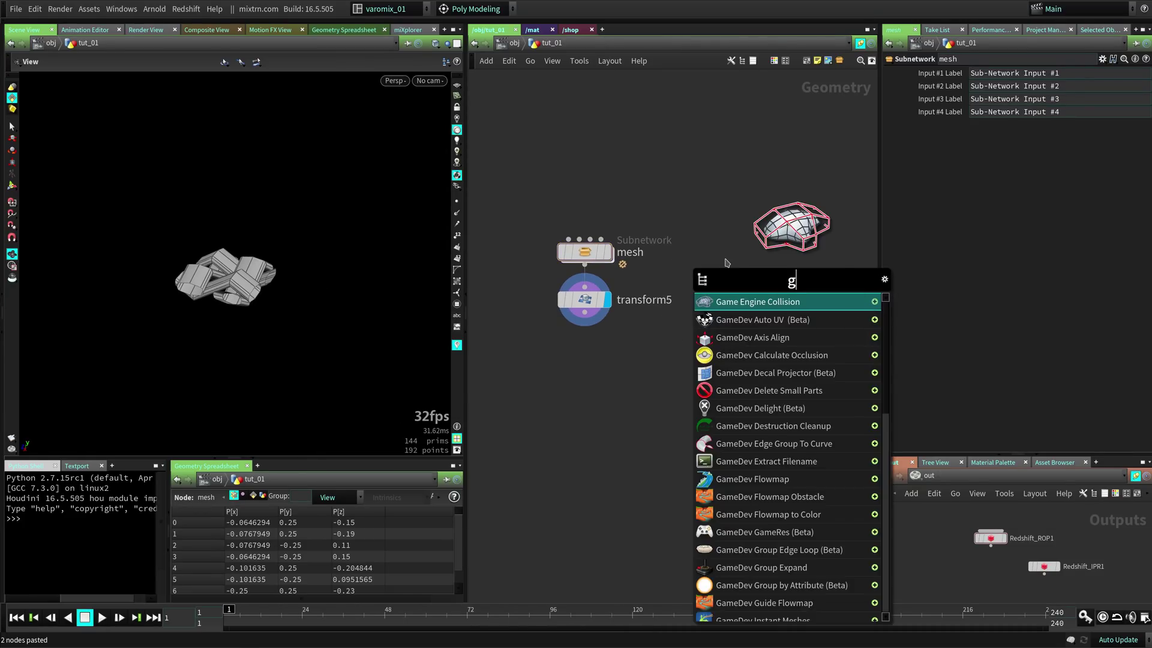
key(Return)
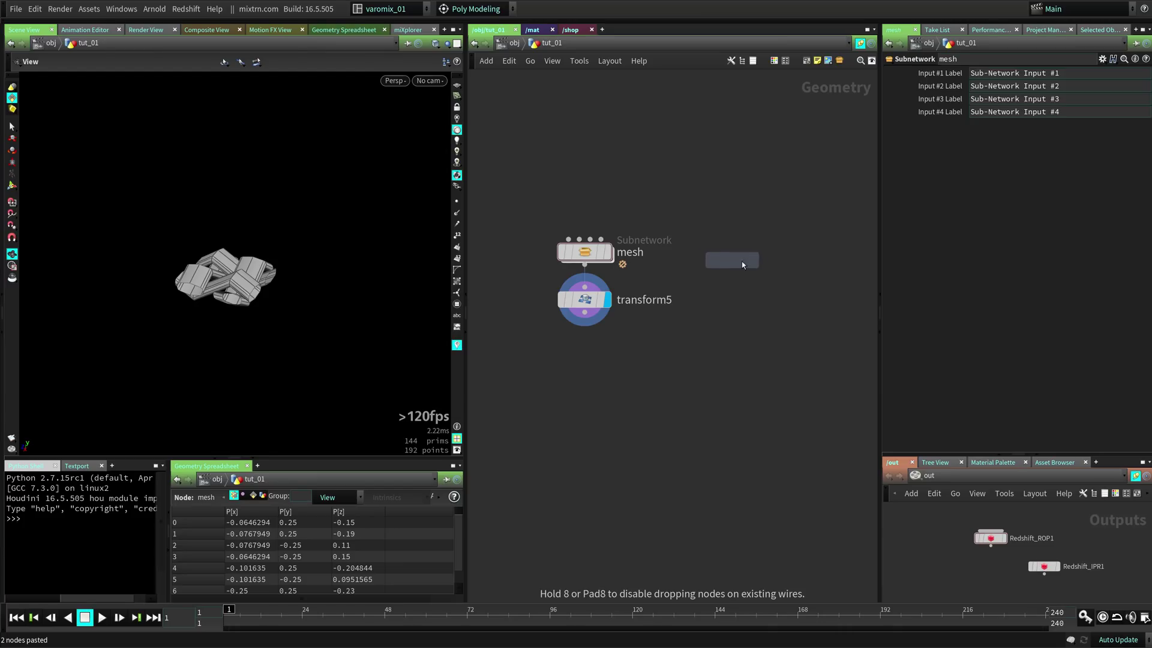
click(779, 255)
middle_drag(726, 321, 756, 262)
right_drag(347, 281, 203, 261)
drag(203, 262, 207, 286)
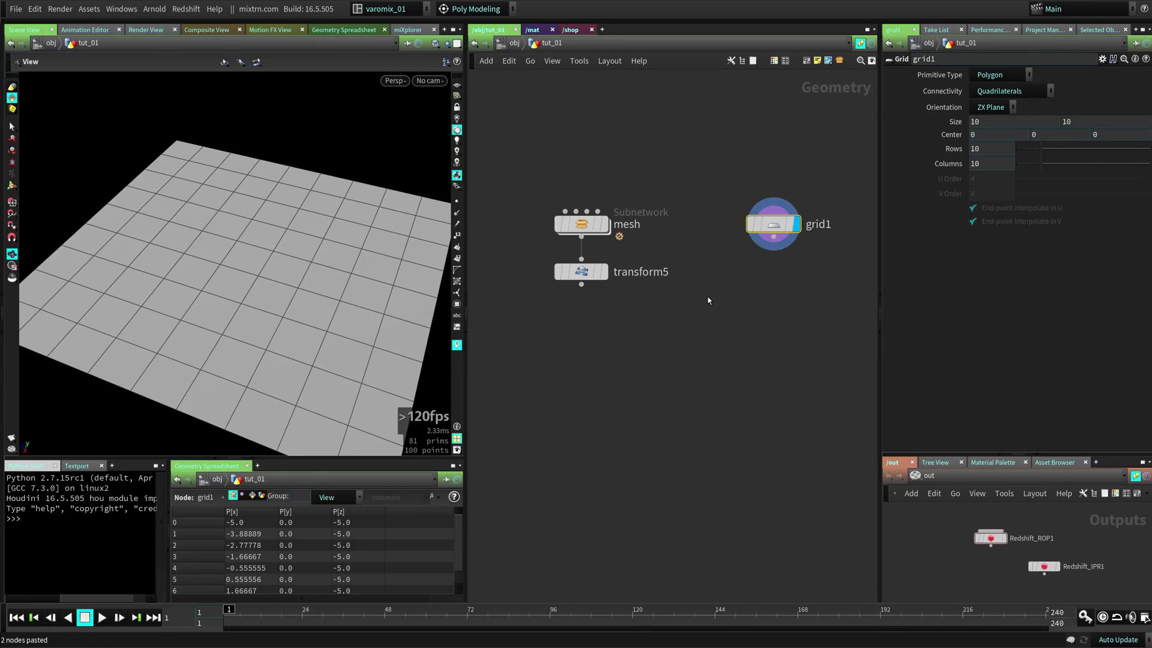
Add and display a Copy to Points node that copies the transform5 tile onto the points of grid1
middle_drag(682, 346, 693, 291)
key(Tab)
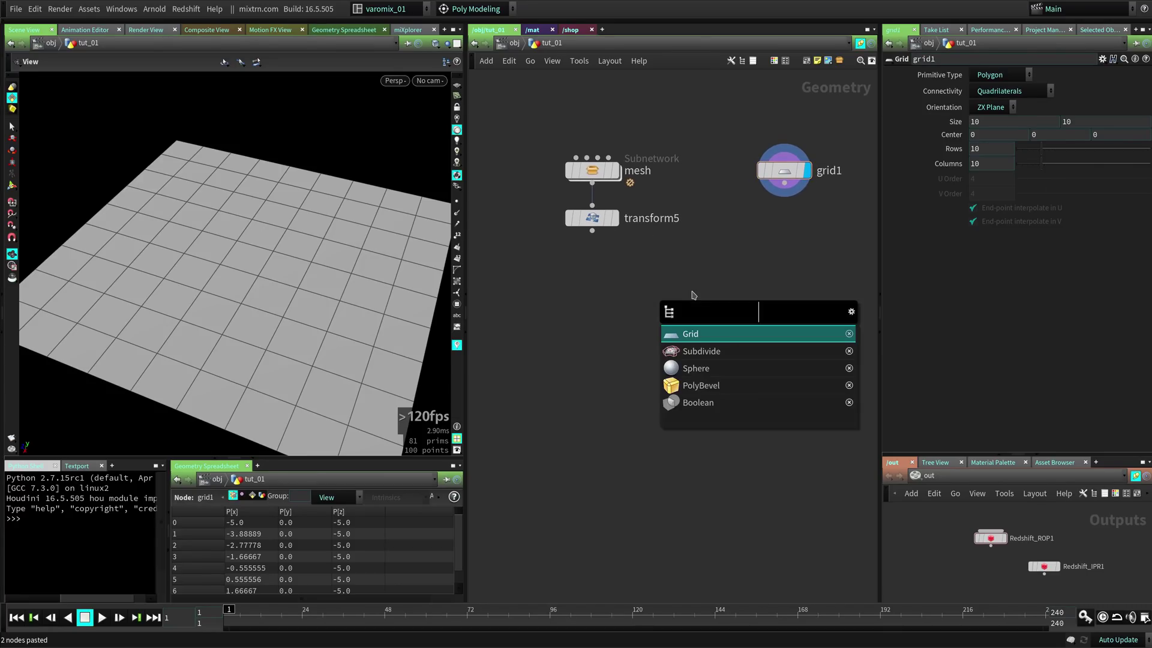
text(cp)
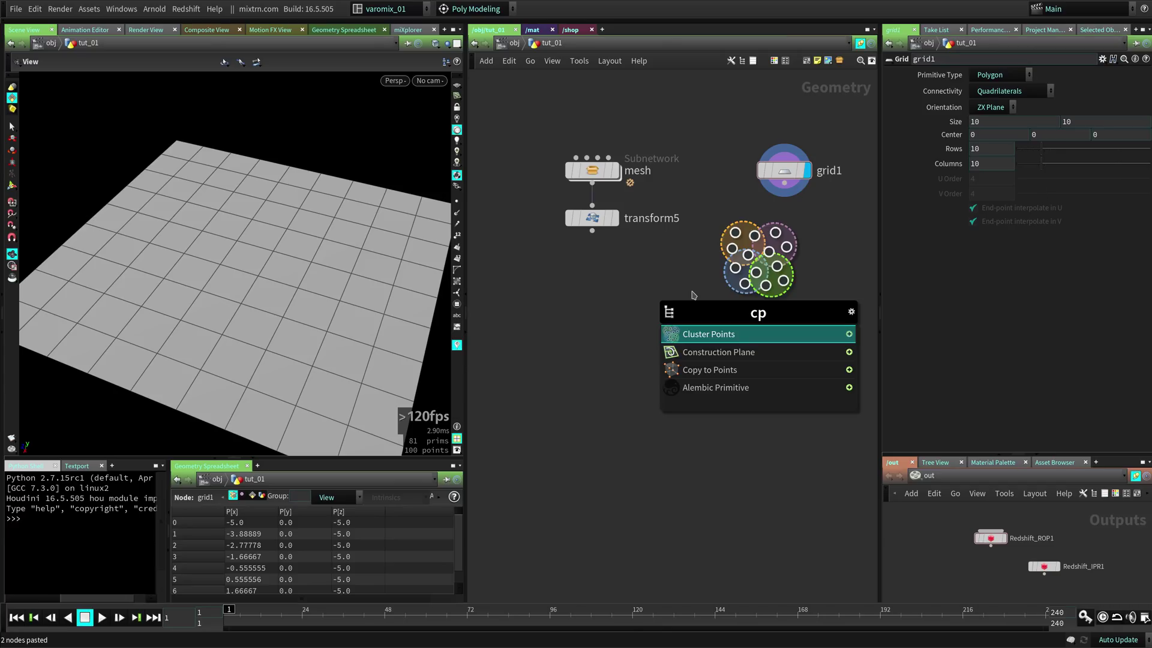
key(Down)
key(Down)
key(Return)
click(694, 293)
drag(592, 231, 682, 279)
drag(784, 183, 703, 280)
drag(325, 319, 361, 309)
Bypass transform5 and view the tiles copied across the grid
mouse_move(579, 218)
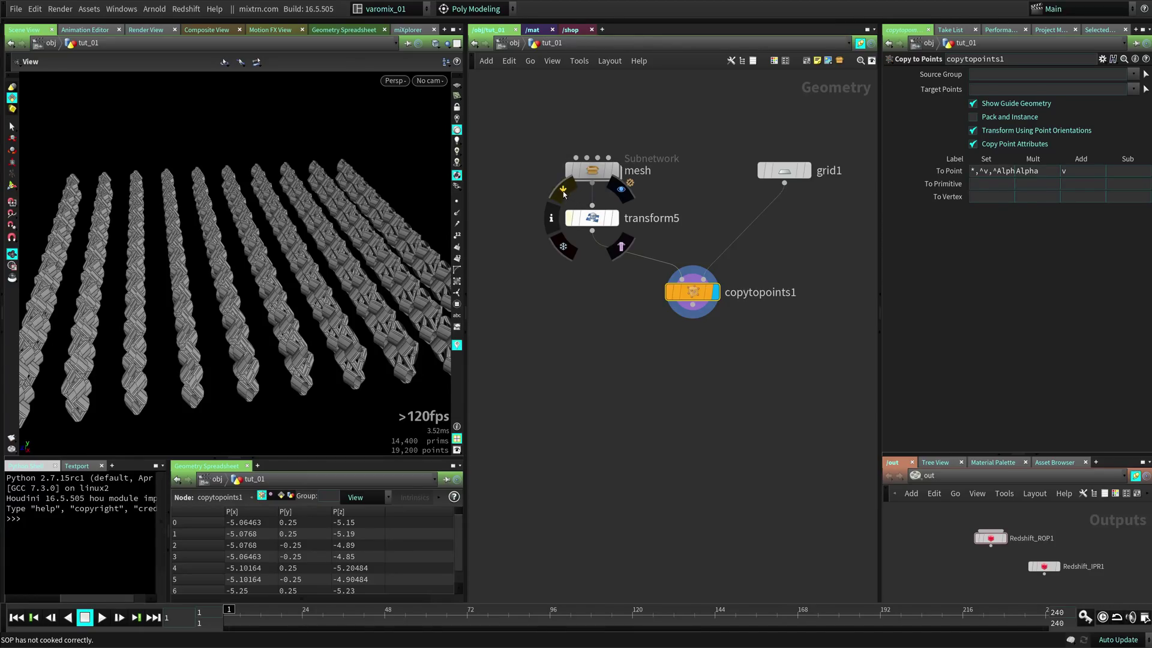
click(563, 193)
drag(324, 240, 321, 291)
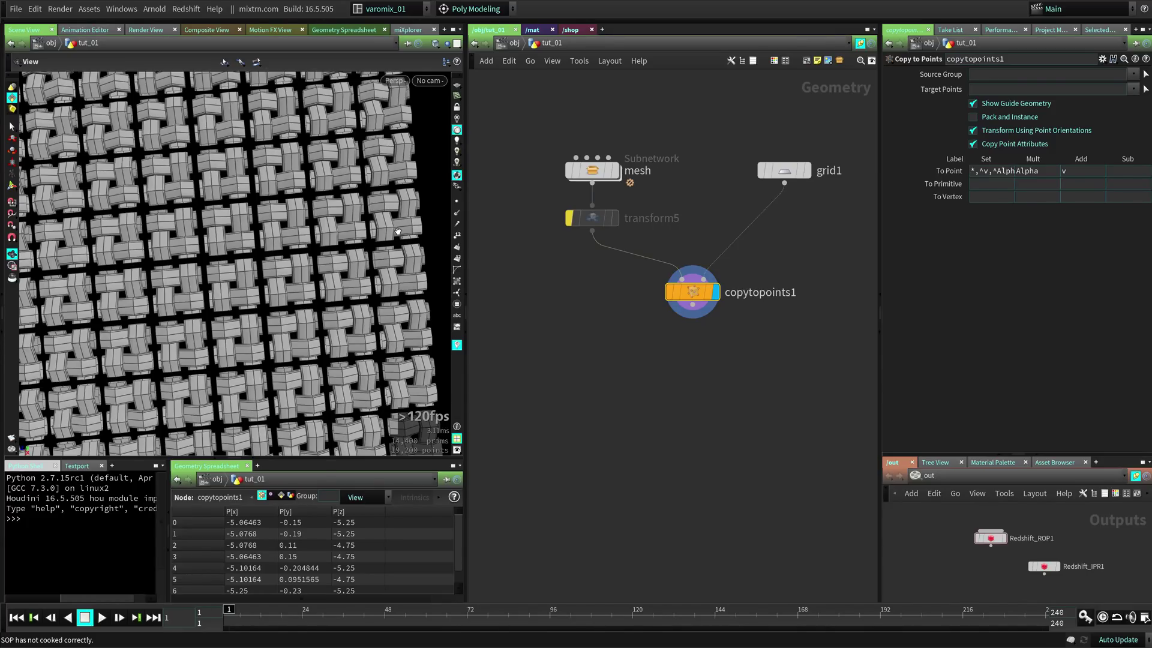
Add and display a Platonic Solids node with its solid type set to Icosahedron
middle_drag(701, 308, 582, 338)
key(Tab)
text(pla)
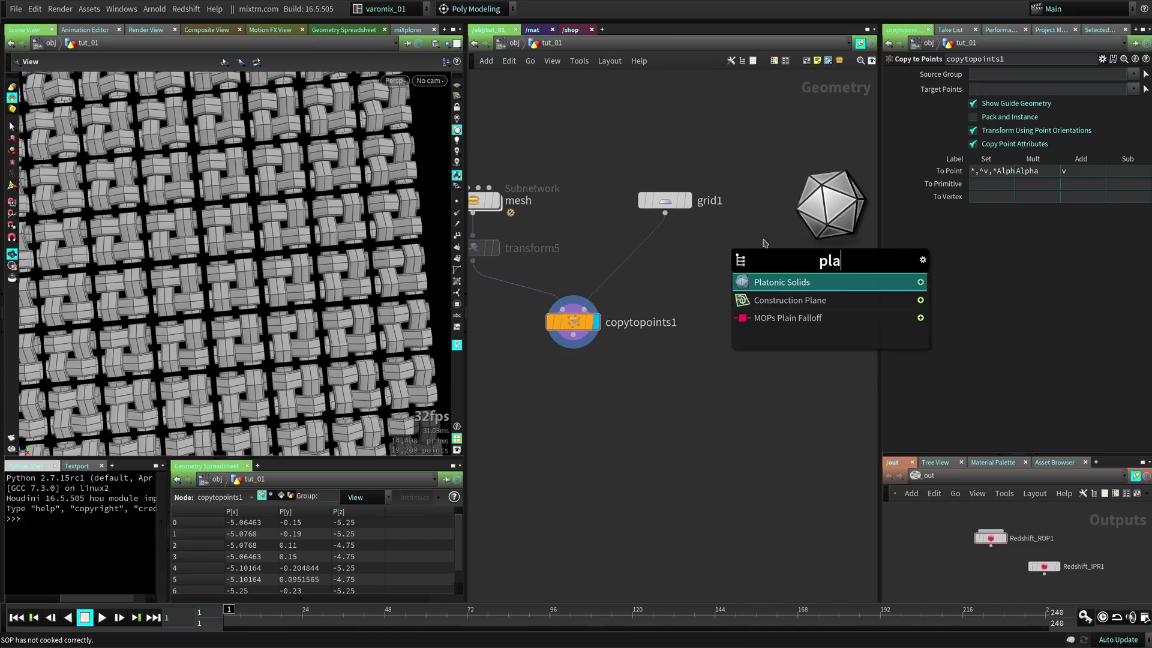
key(Return)
click(786, 217)
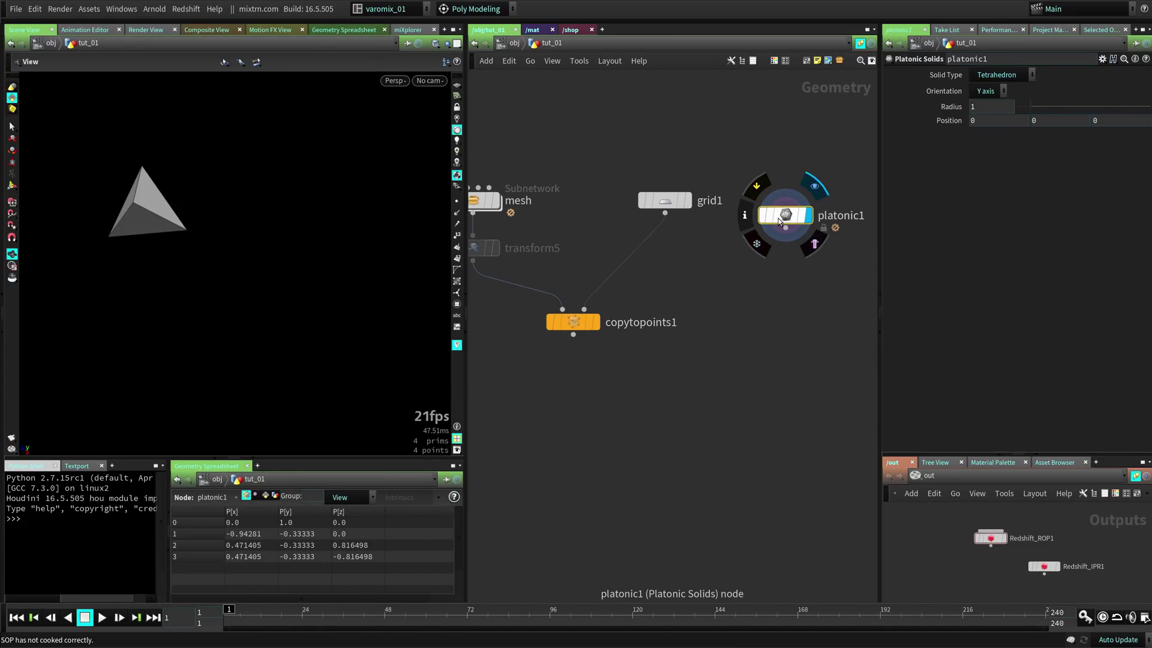
click(1013, 75)
click(1000, 116)
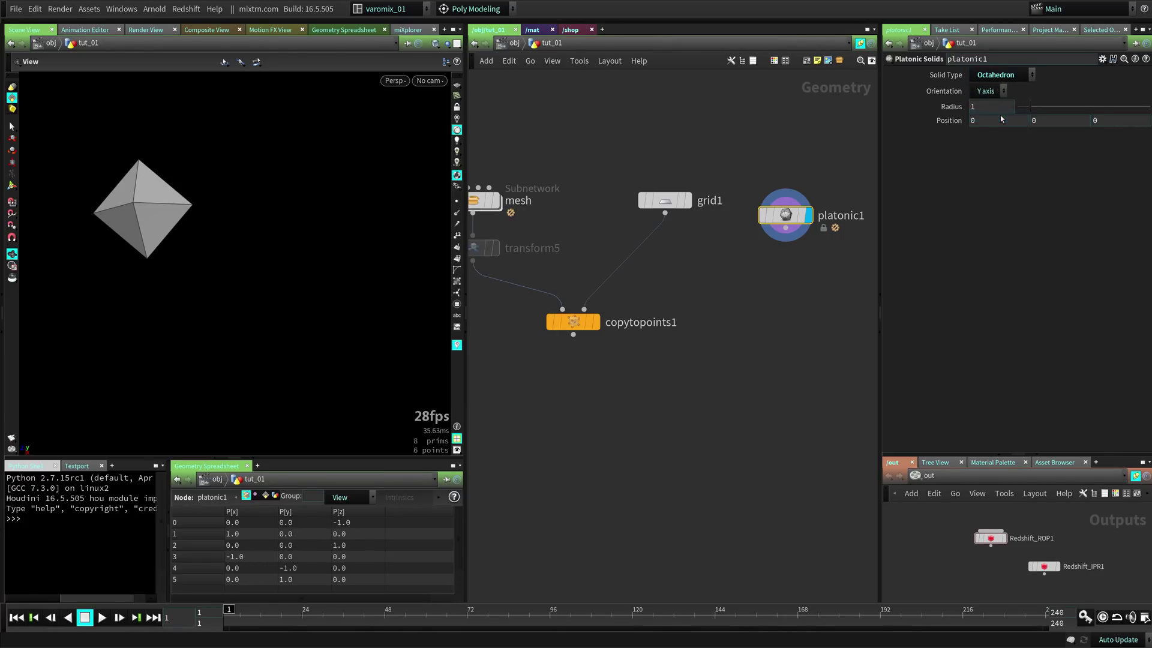
click(1001, 77)
click(1000, 133)
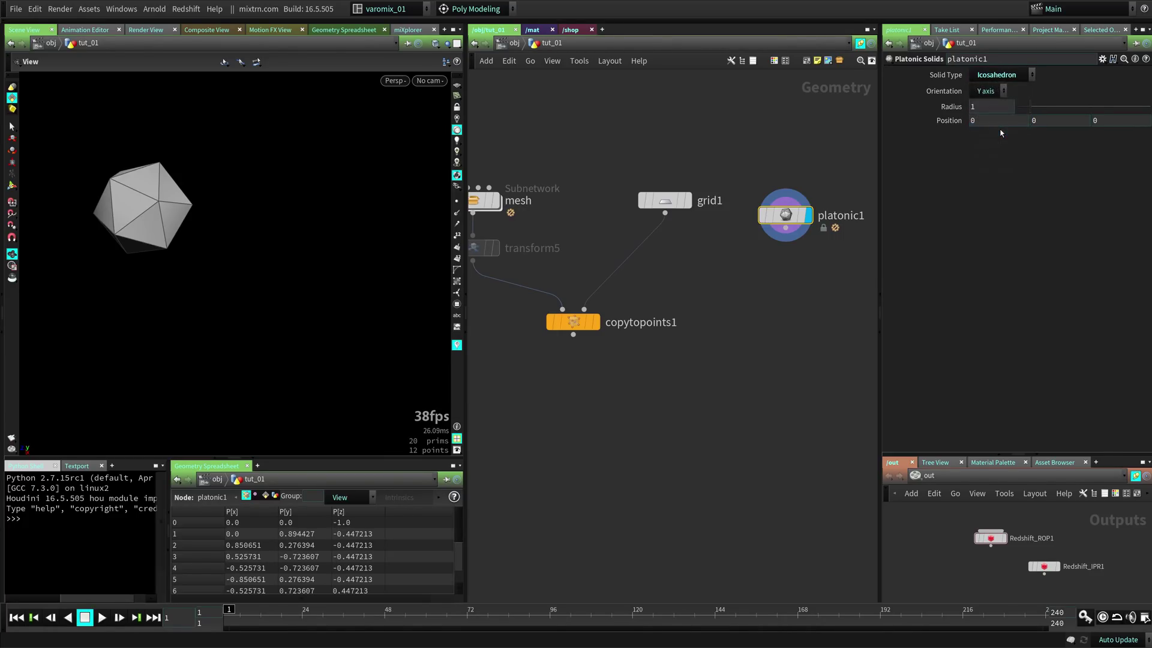
drag(85, 236, 171, 217)
Add a Subdivide node after platonic1 and use it in place of grid1 as the target of copytopoints1, displaying the copies
key(Tab)
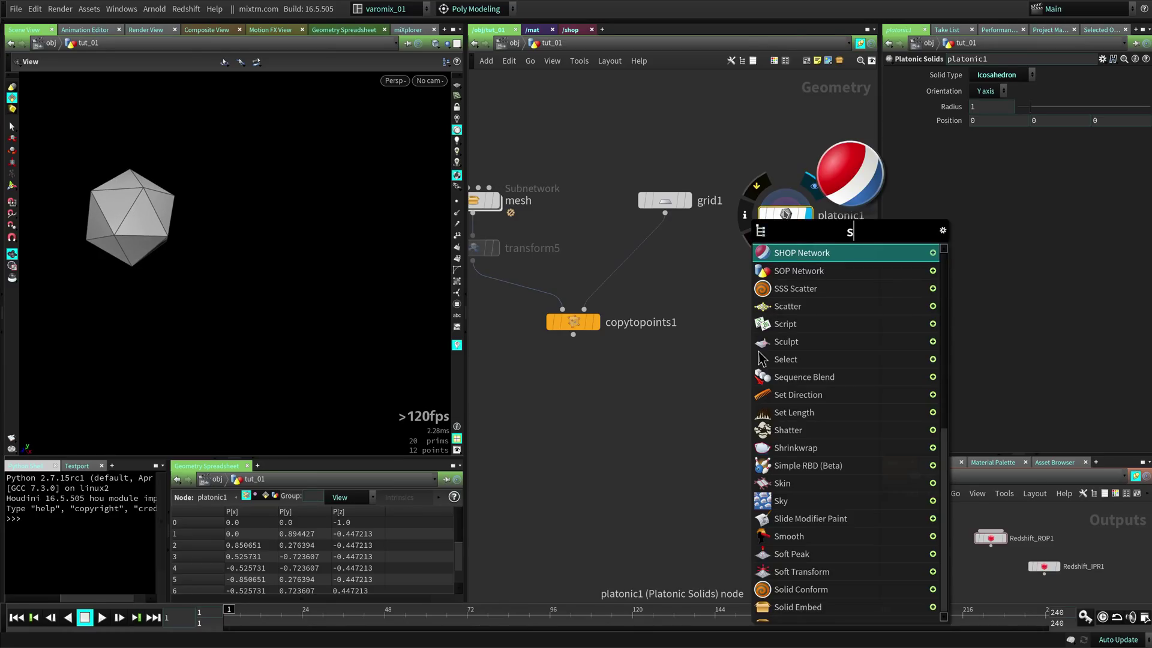
text(subi)
key(Return)
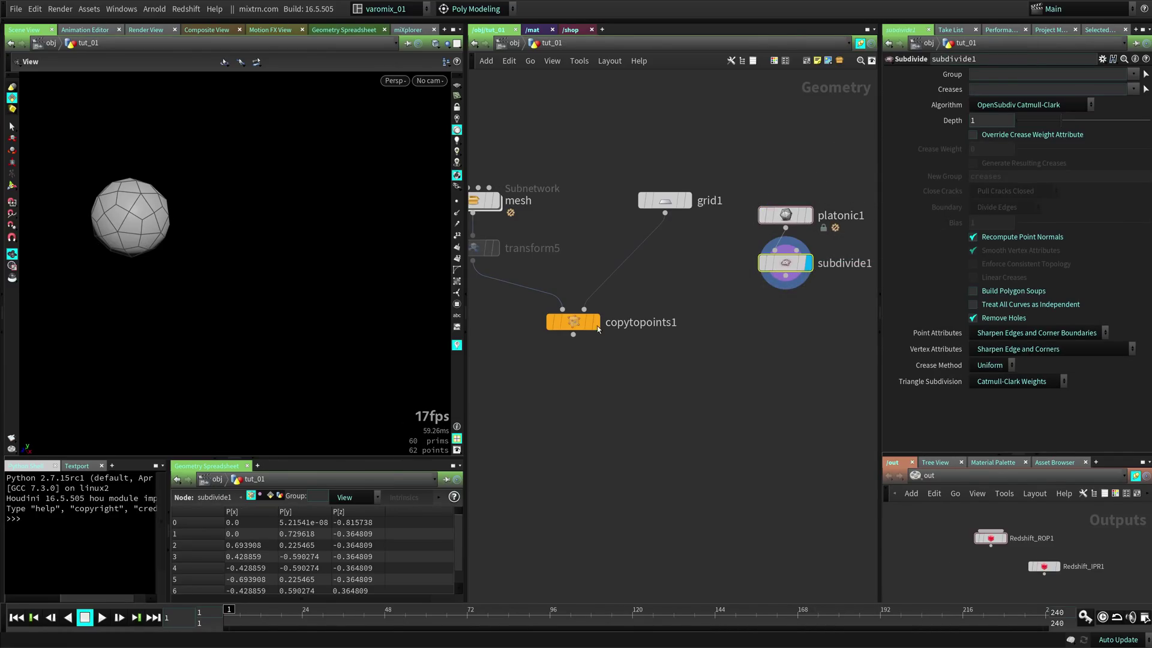
click(785, 276)
click(584, 309)
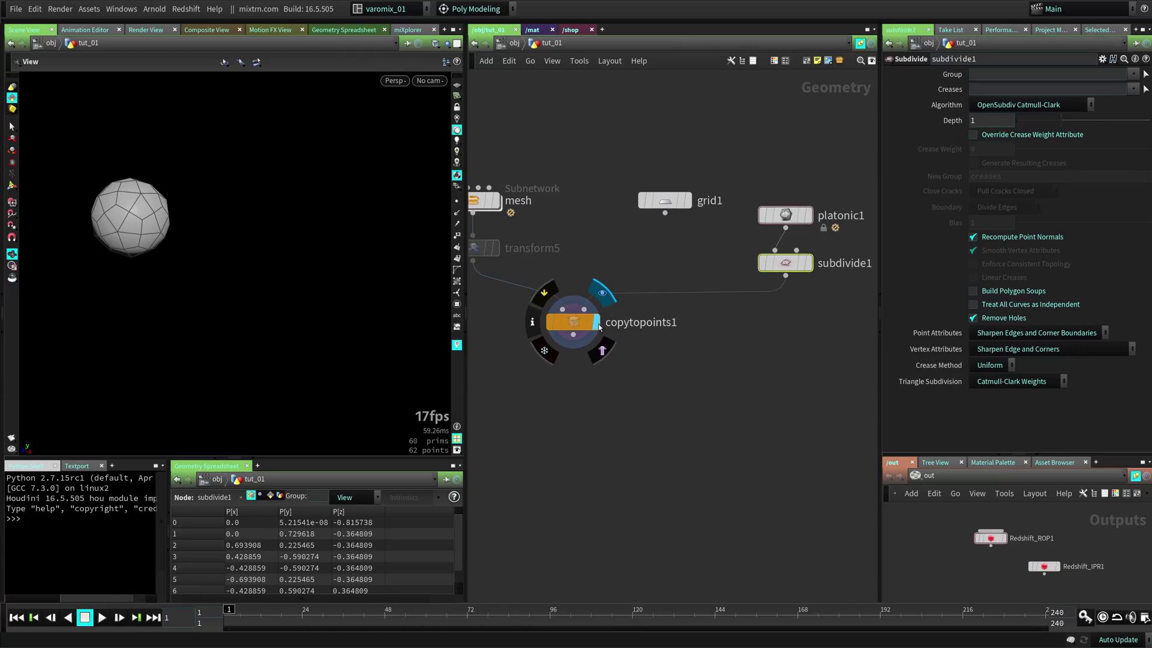
click(579, 326)
Examine from several angles how the copied tiles sit and overlap on the points of the subdivided icosahedron
middle_drag(223, 240, 429, 313)
drag(428, 313, 198, 298)
right_drag(198, 297, 335, 299)
middle_drag(336, 299, 171, 299)
drag(171, 299, 288, 291)
middle_drag(288, 291, 357, 276)
drag(357, 276, 240, 291)
right_drag(240, 291, 324, 294)
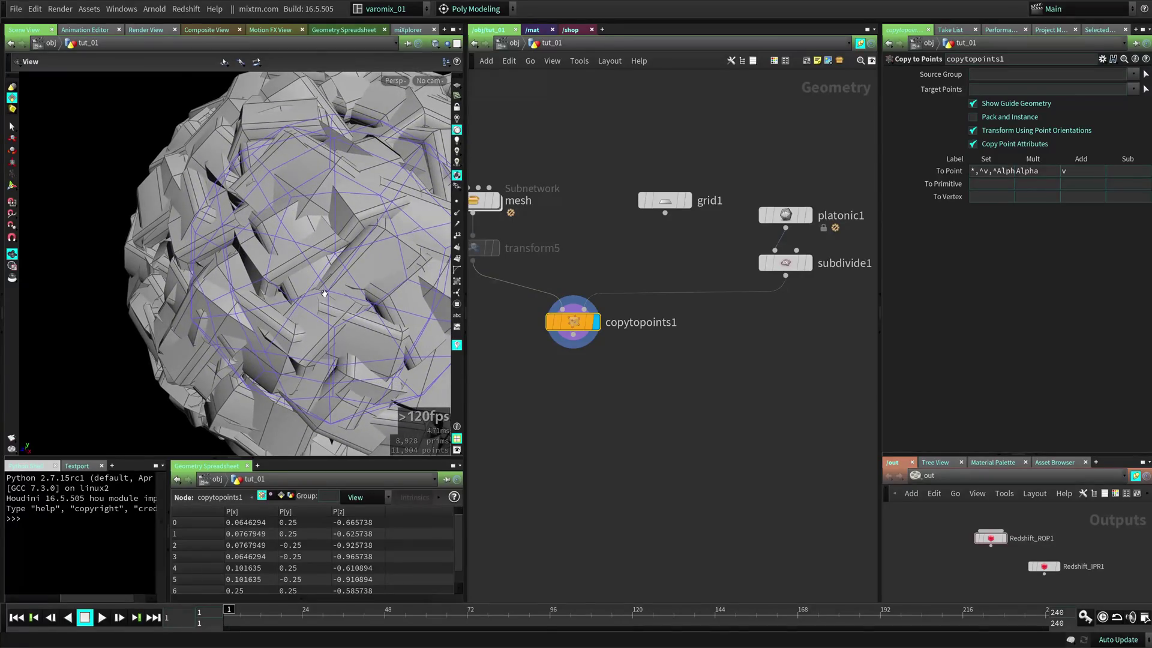
Use grid1 instead of the subdivided icosahedron as the target points of copytopoints1, moving the copy node slightly lower in the network
scroll(337, 314, down, 5)
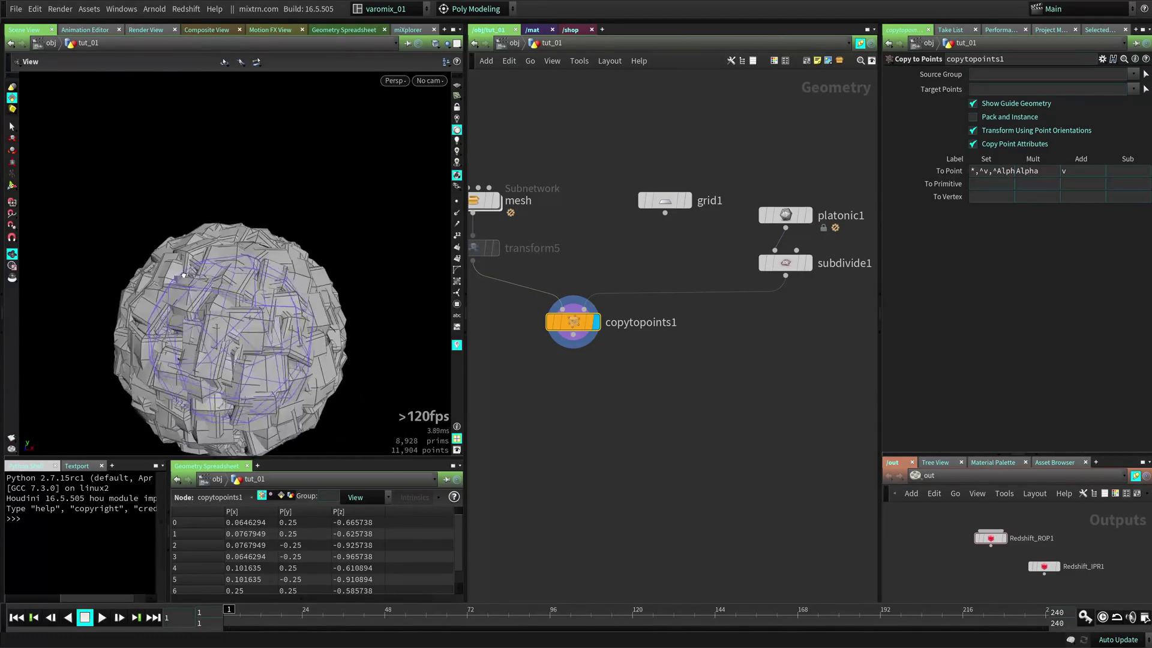
middle_drag(606, 261, 661, 249)
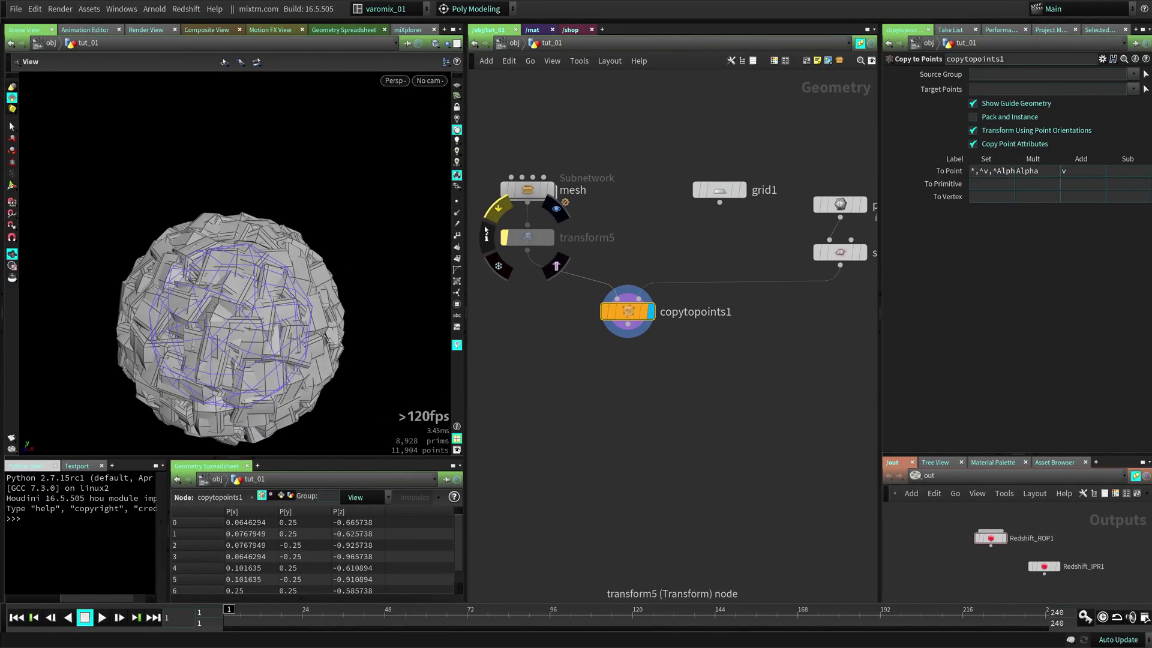
drag(628, 314, 632, 337)
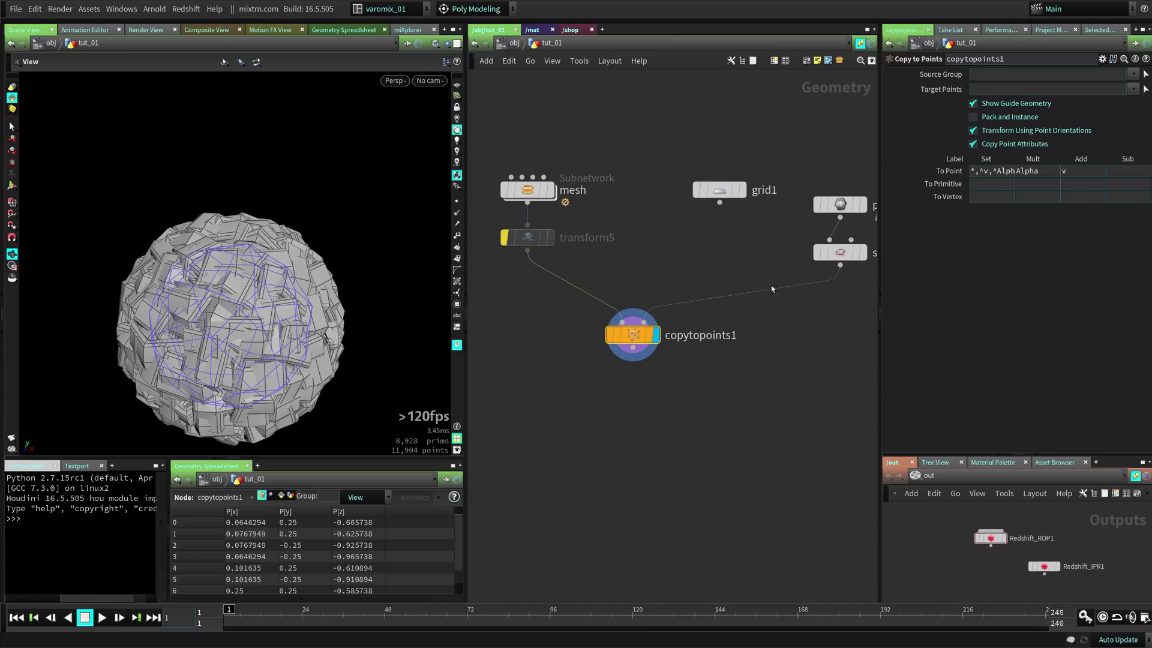
drag(719, 202, 644, 322)
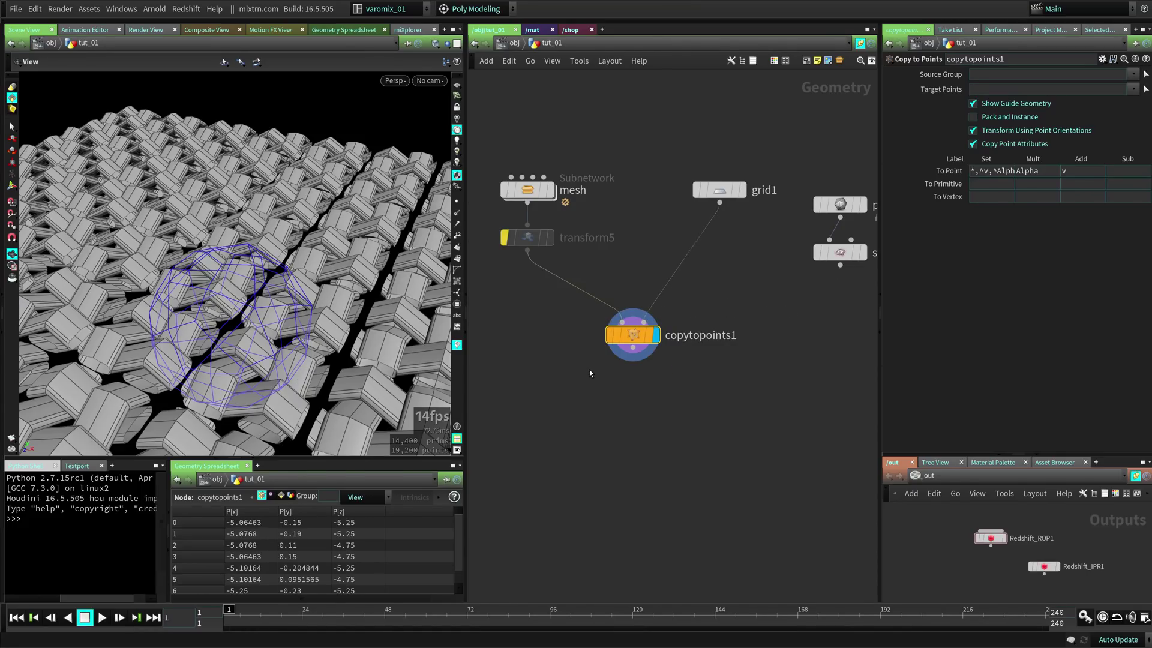
Turn off the bypass on transform5 and display its single rotated tile
middle_drag(551, 251, 604, 234)
click(556, 220)
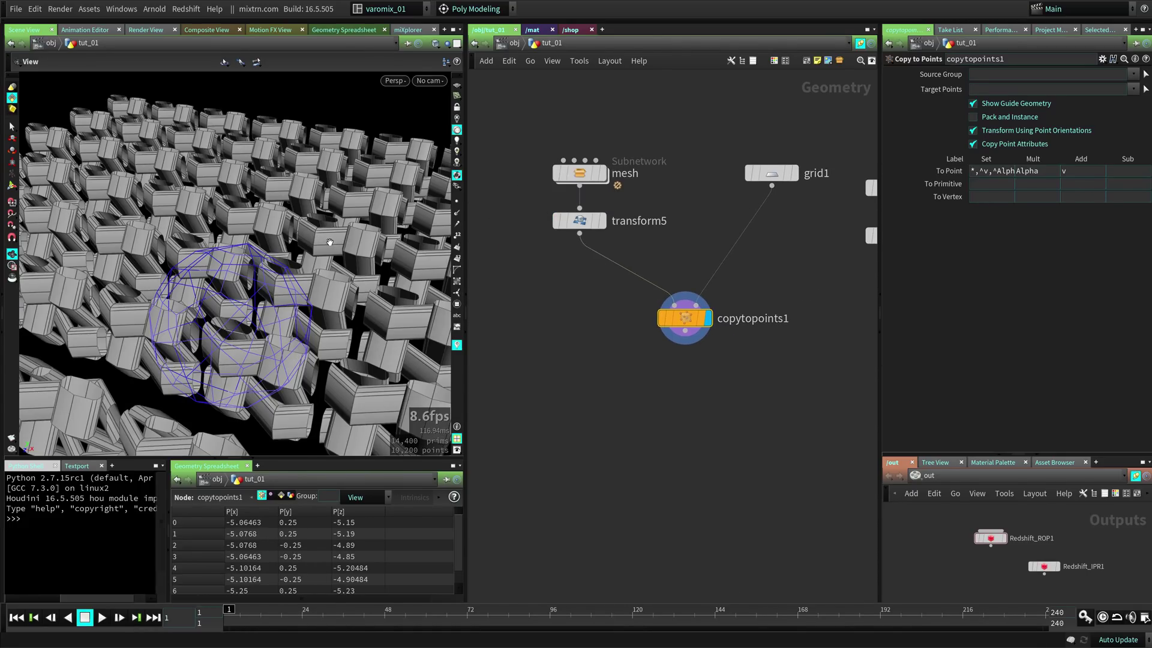
click(577, 220)
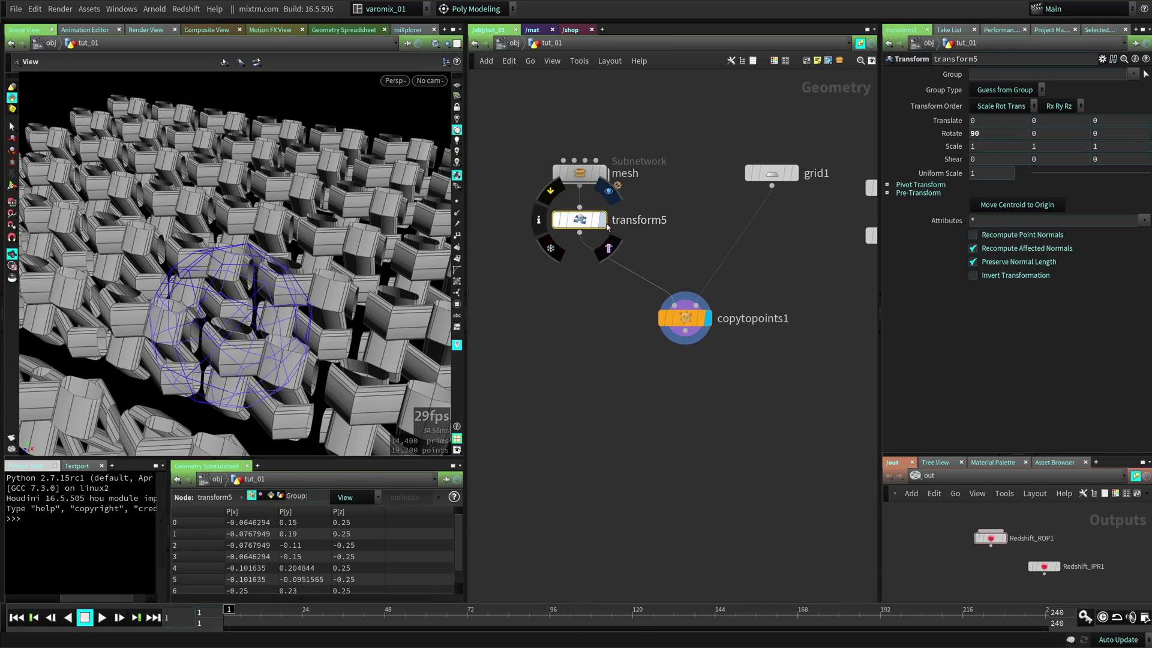
click(601, 220)
Insert an Attribute Wrangle node between transform5 and copytopoints1
mouse_move(581, 224)
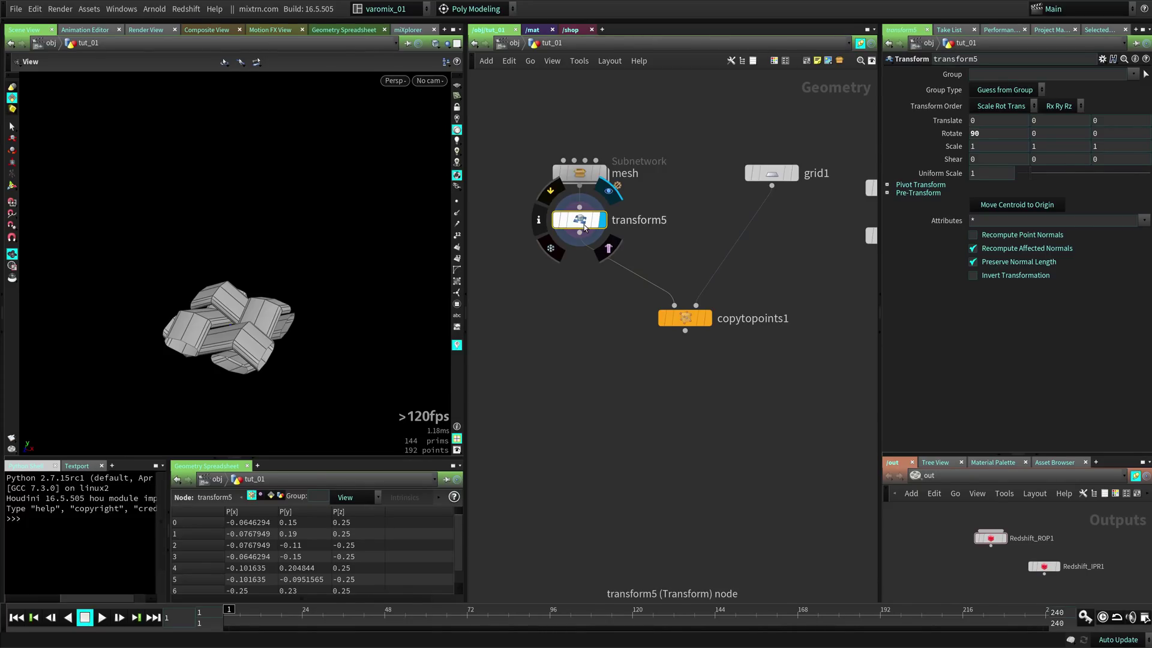
key(Tab)
text(aw)
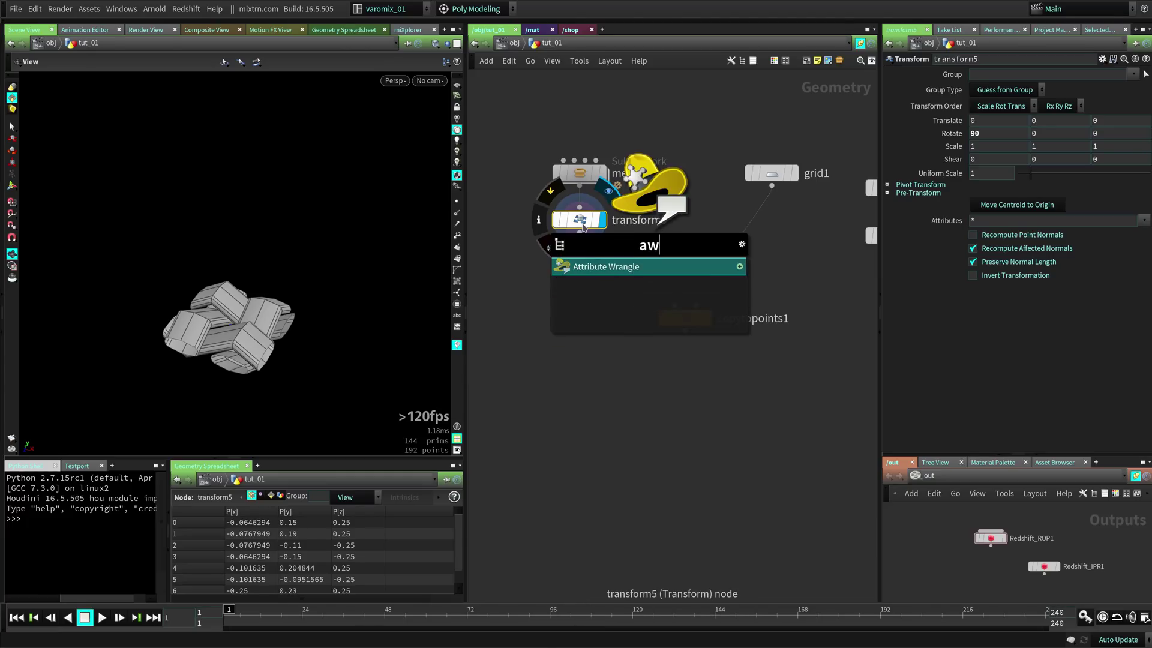
key(Return)
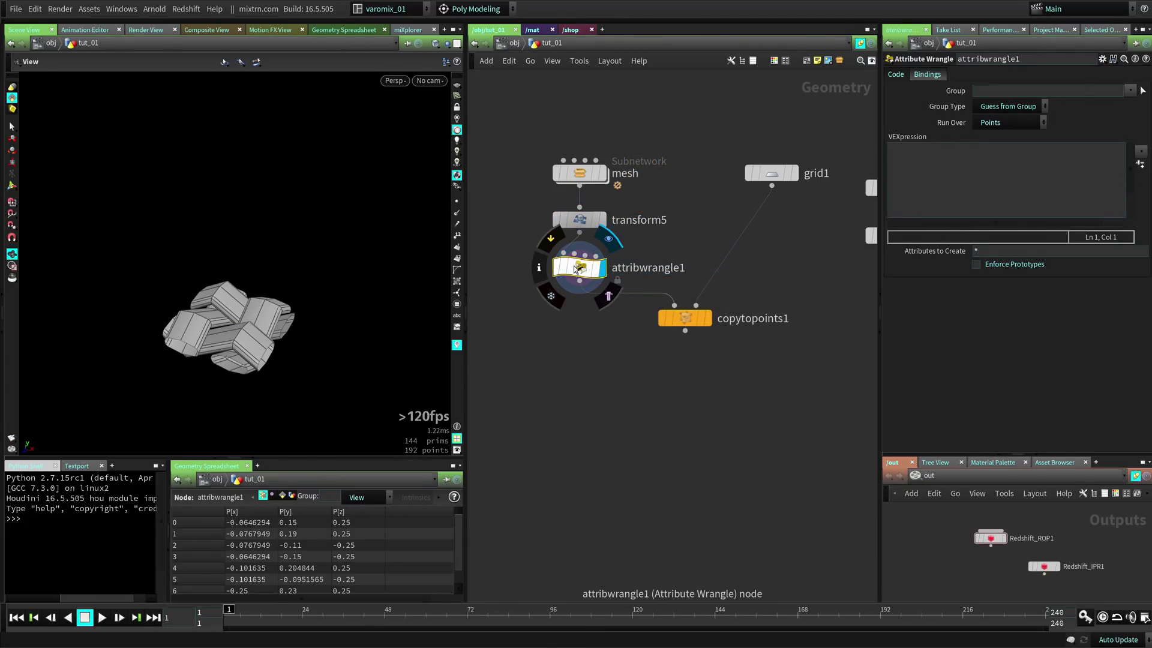
Begin the VEXpression of attribwrangle1 with v@ and open the expression in the external code editor
click(928, 191)
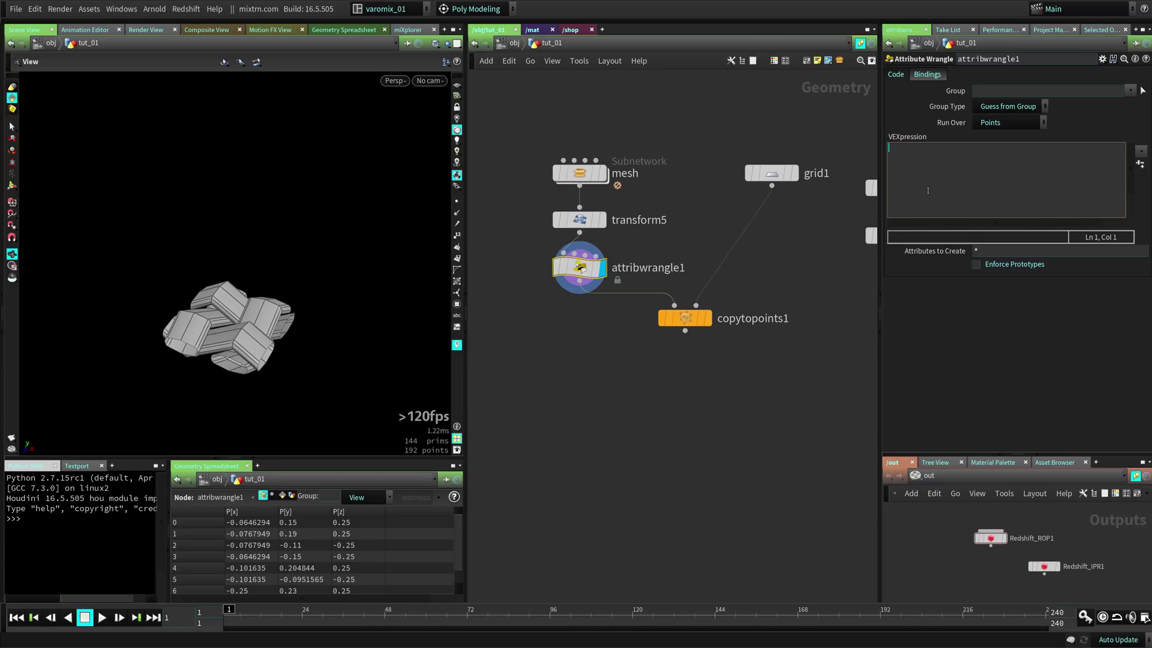
text(v@)
right_click(901, 139)
mouse_move(967, 162)
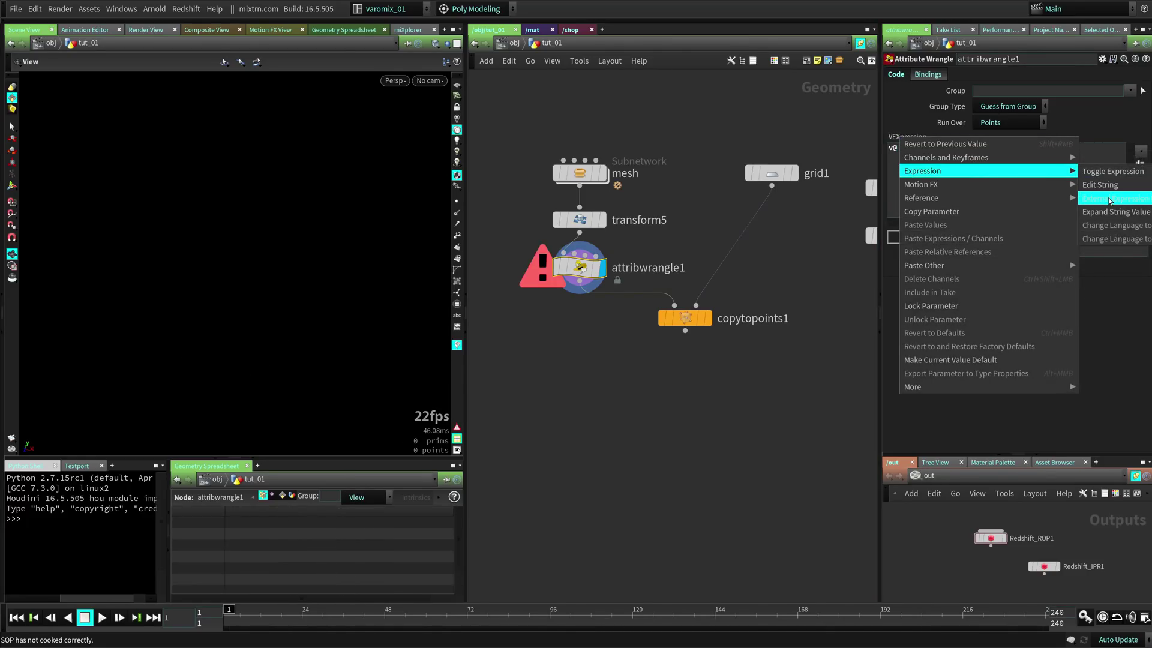
click(1109, 199)
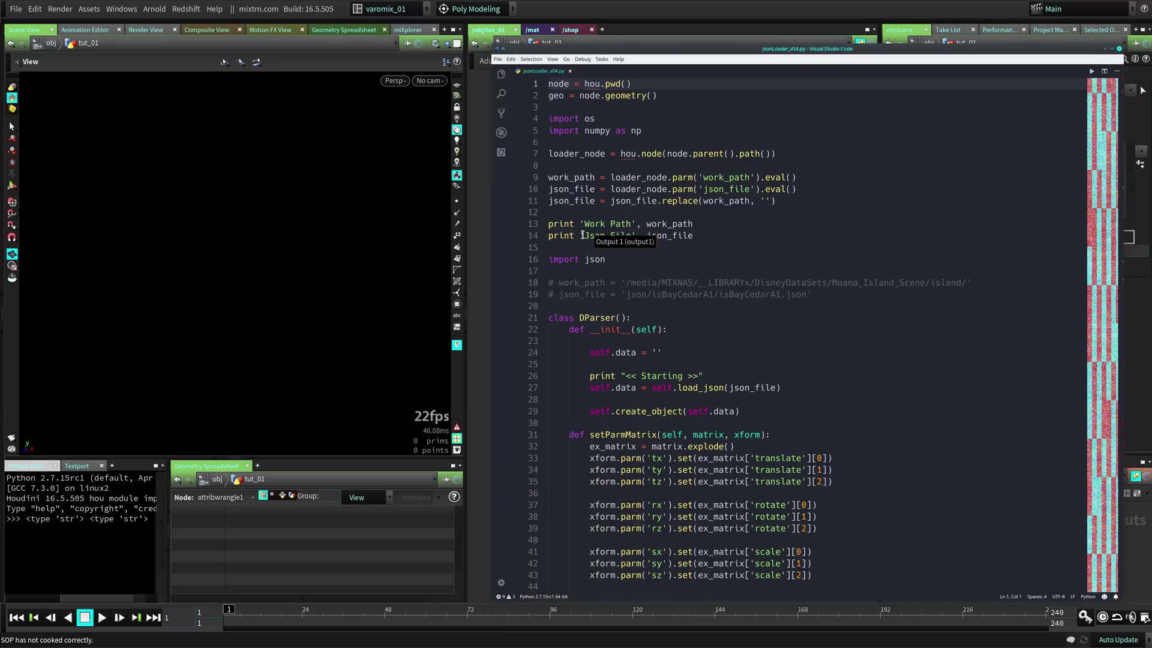